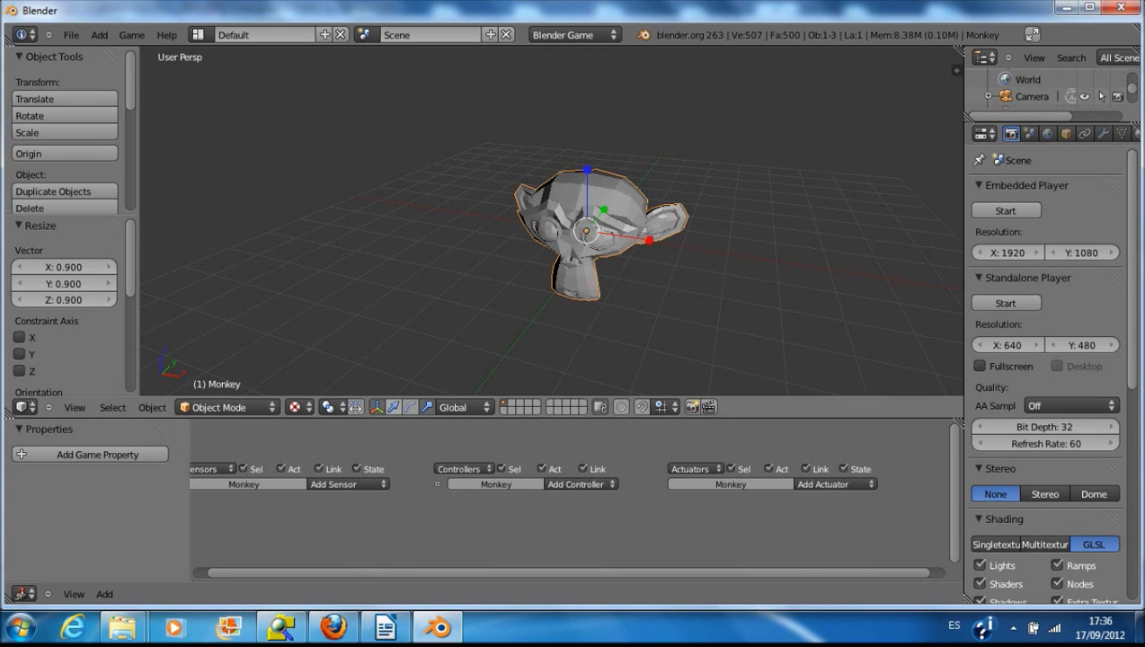
Step: Switch the monkey's 3D transform manipulator to rotation mode
click(410, 407)
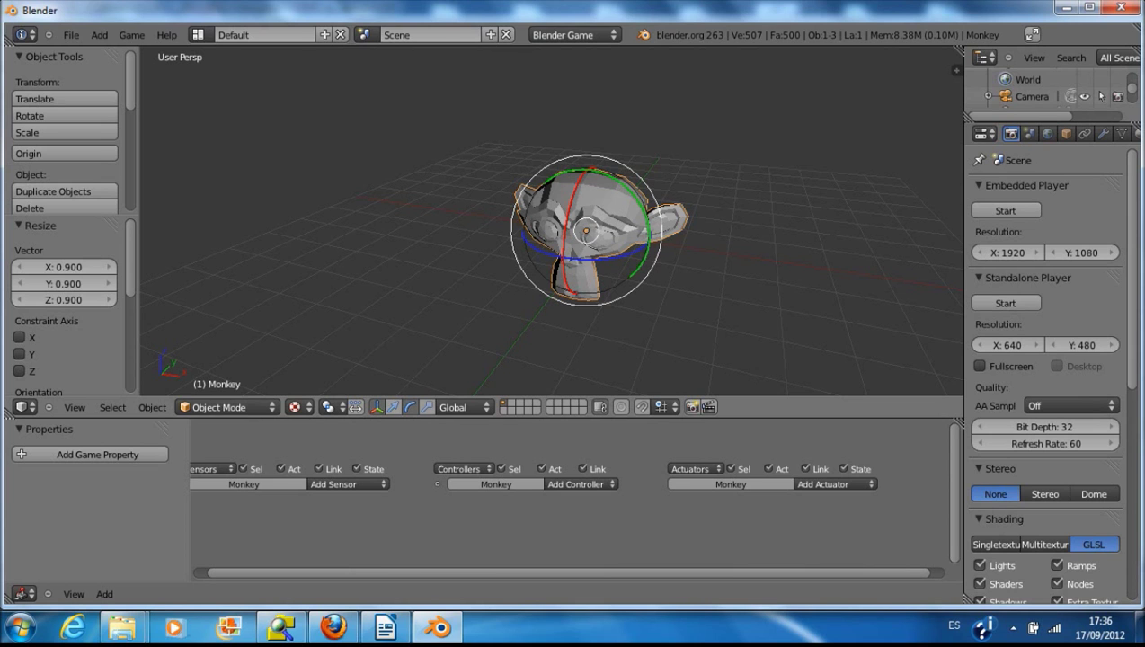
middle_drag(576, 234, 472, 203)
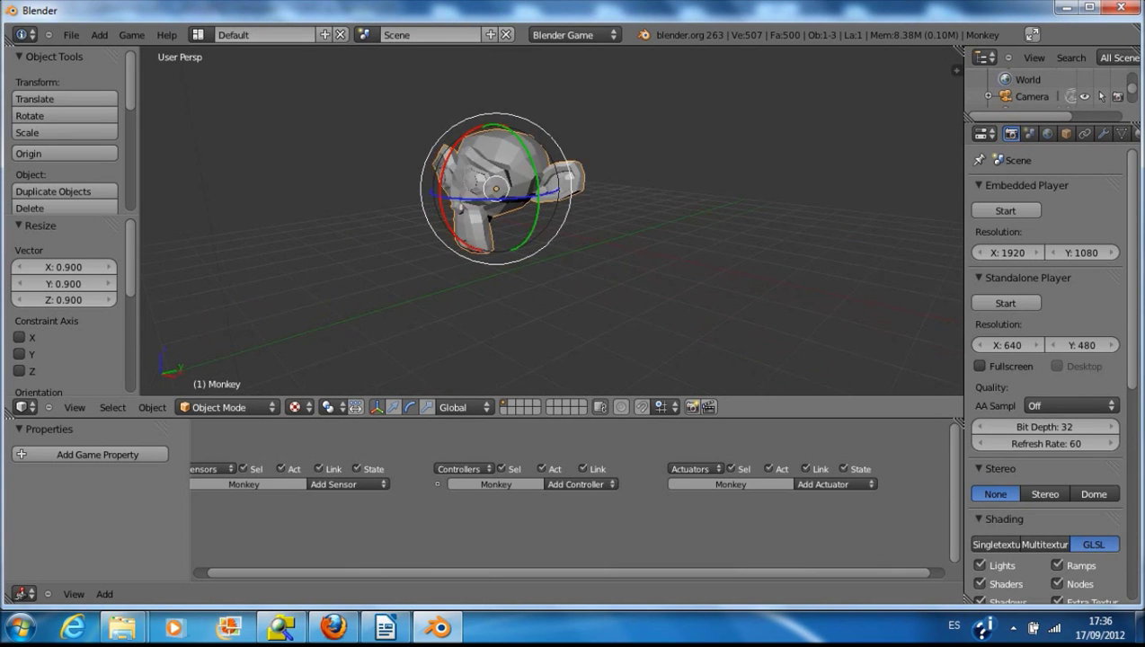
scroll(551, 221, up, 3)
middle_drag(551, 221, 630, 251)
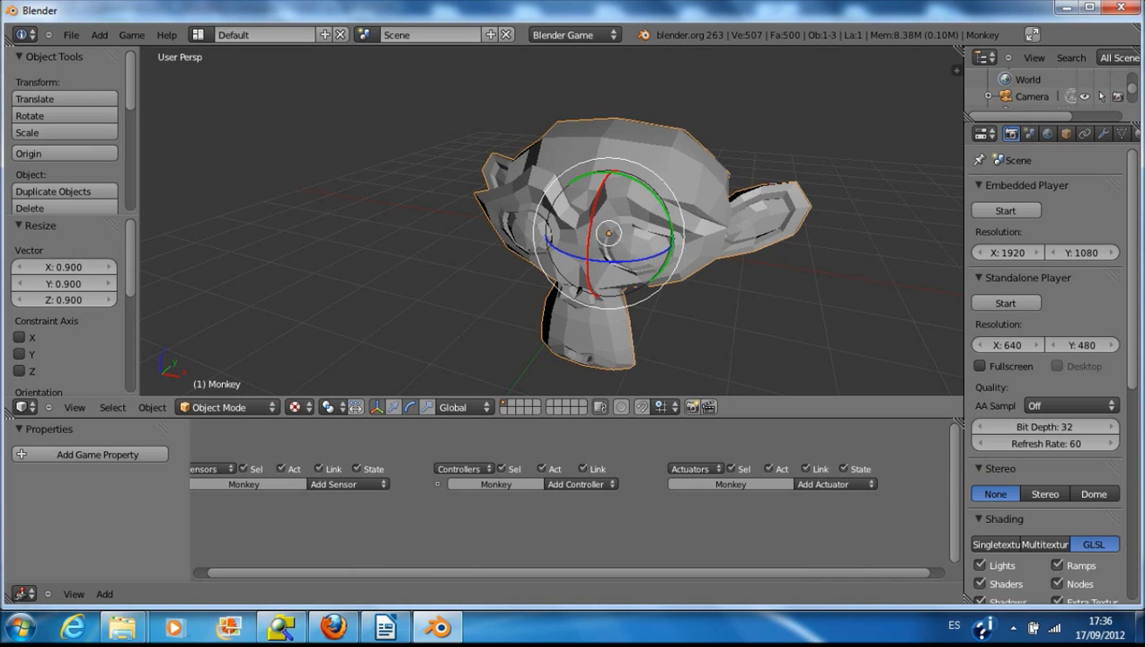
key(r)
key(x)
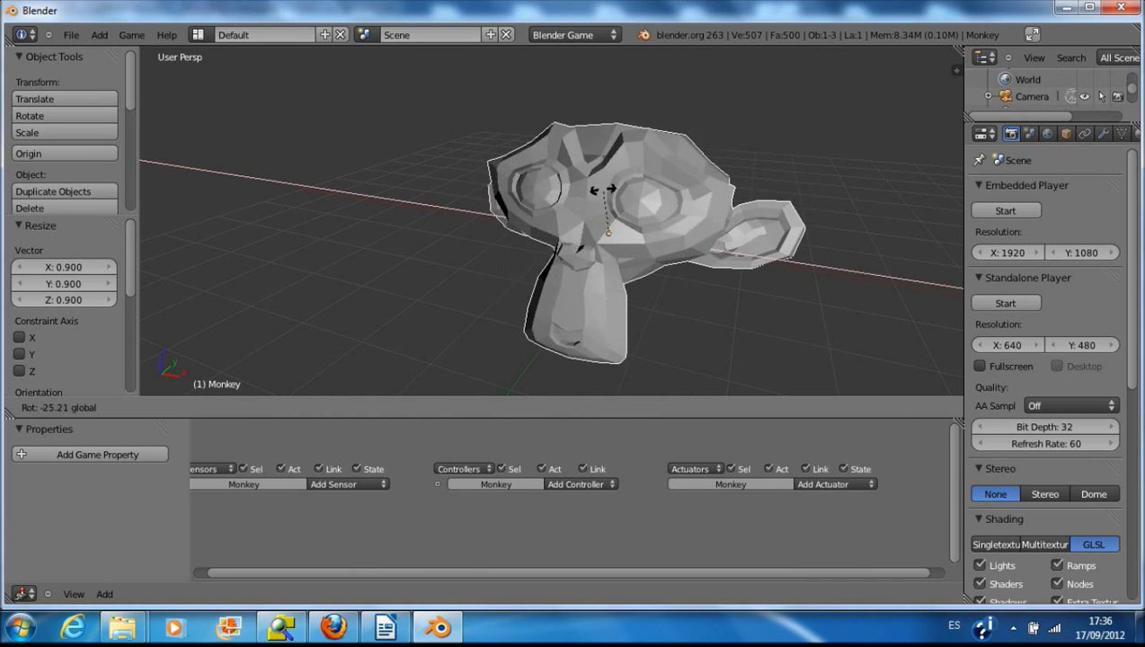
drag(622, 153, 580, 216)
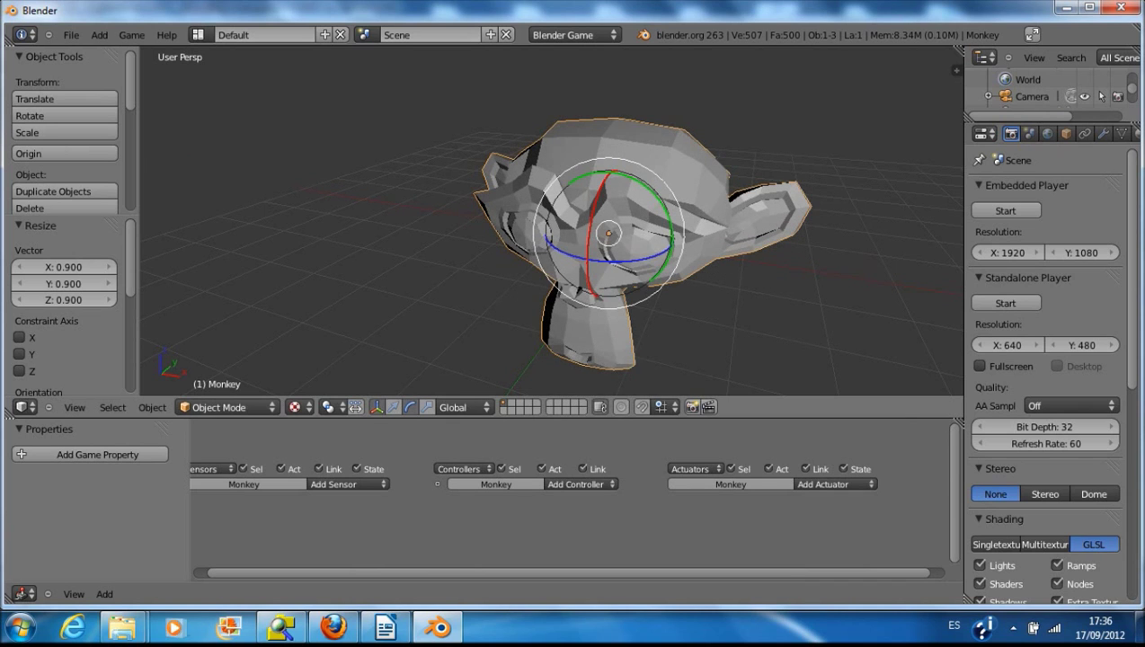
mouse_move(661, 198)
mouse_down()
mouse_move(655, 251)
mouse_move(662, 198)
mouse_up()
right_click(661, 198)
key(r)
key(z)
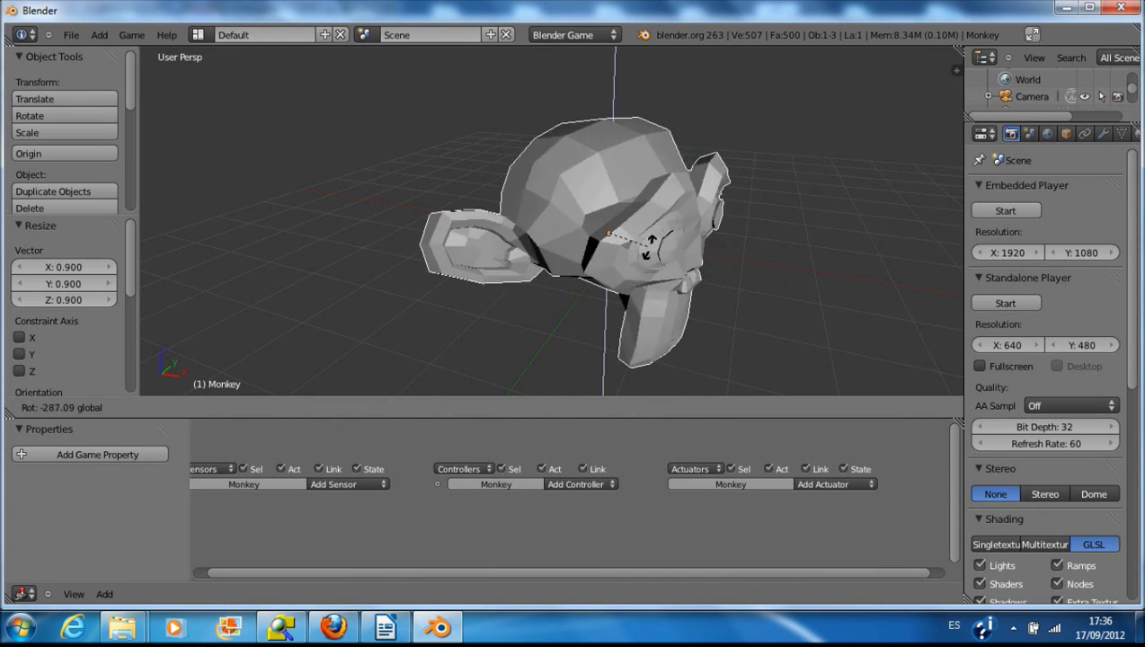
click(629, 229)
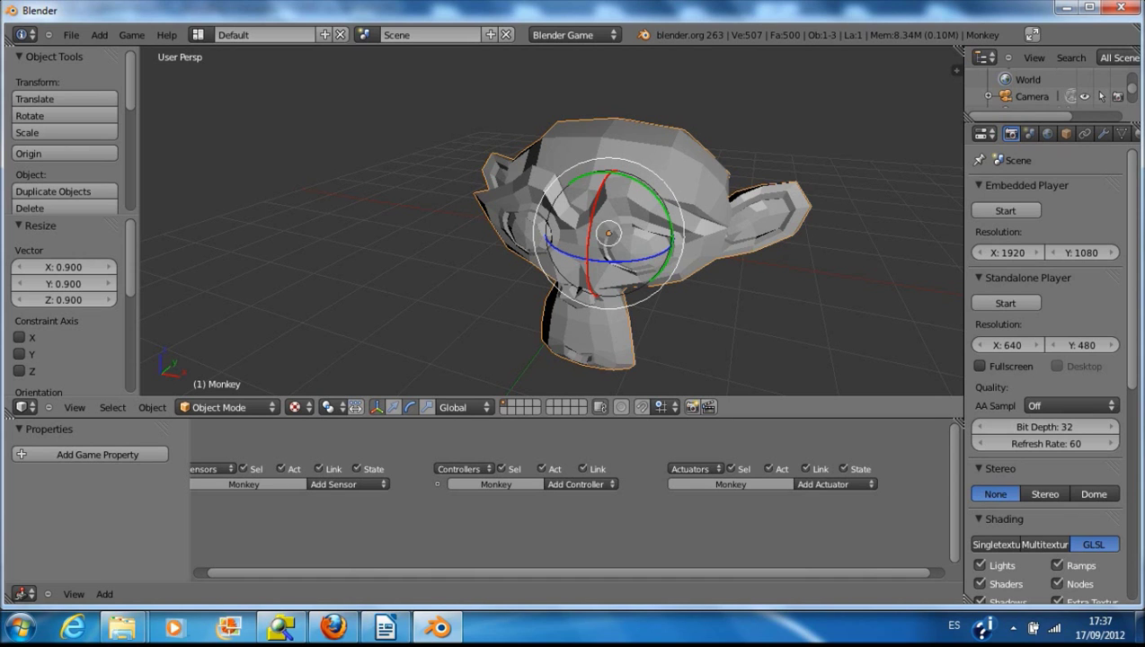
key(r)
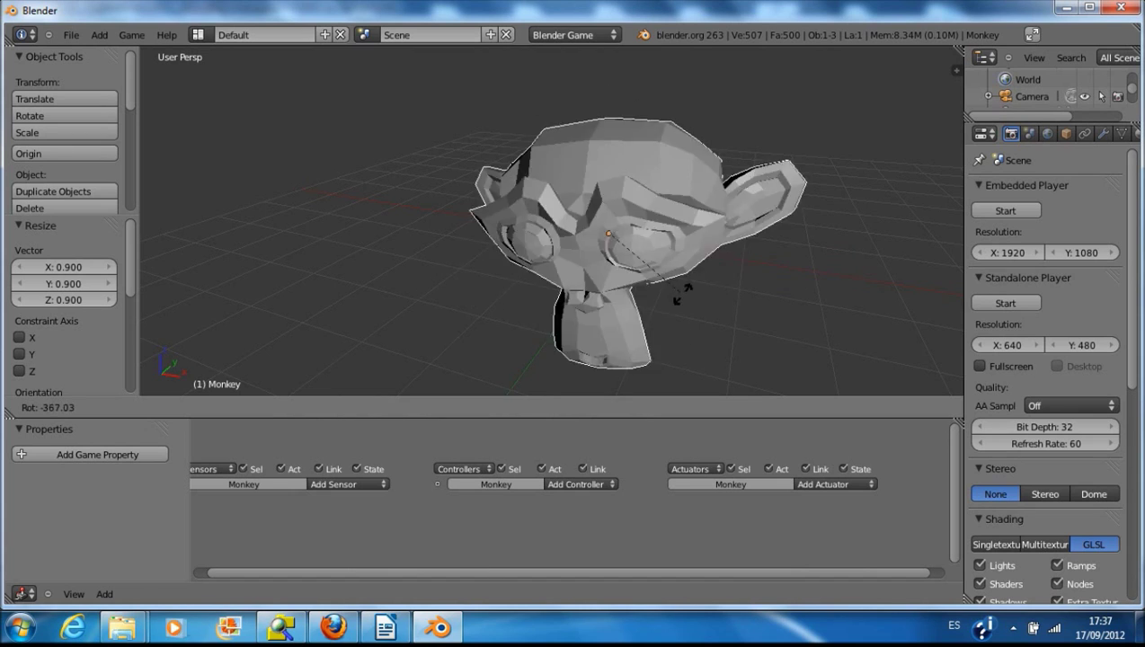
key(Return)
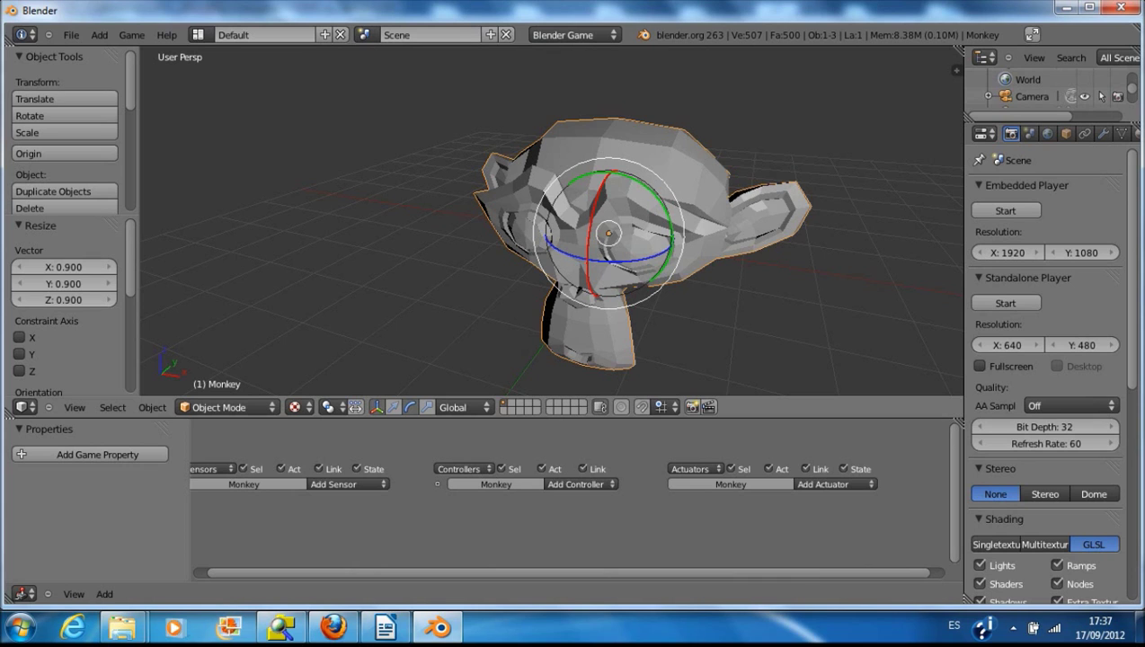
key(r)
key(x)
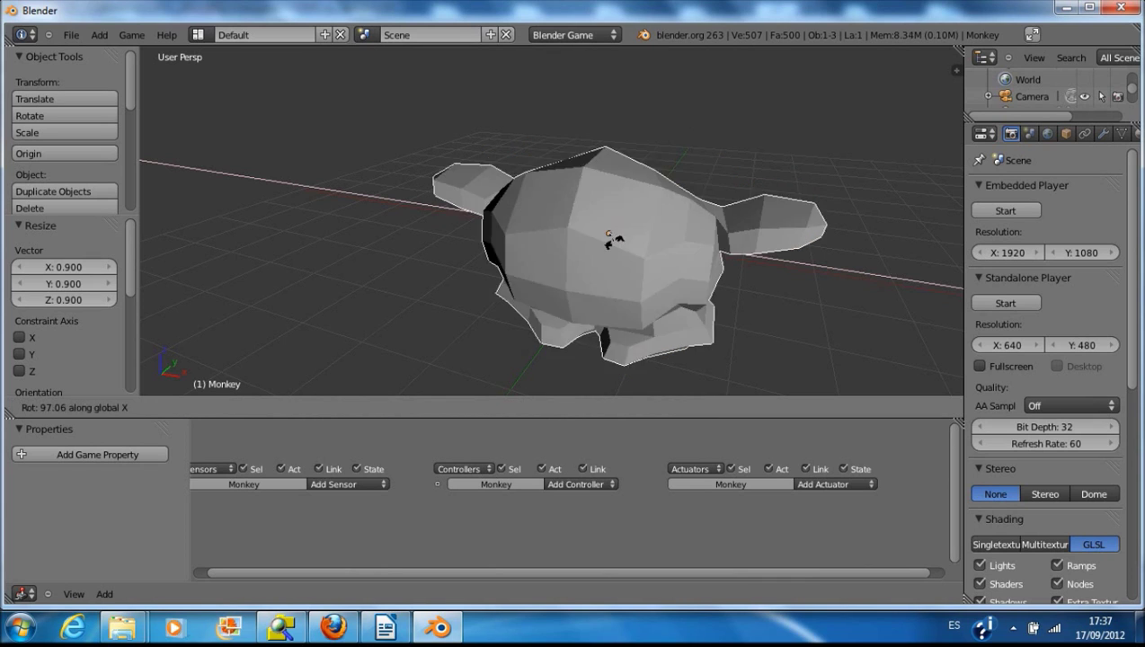
key(Escape)
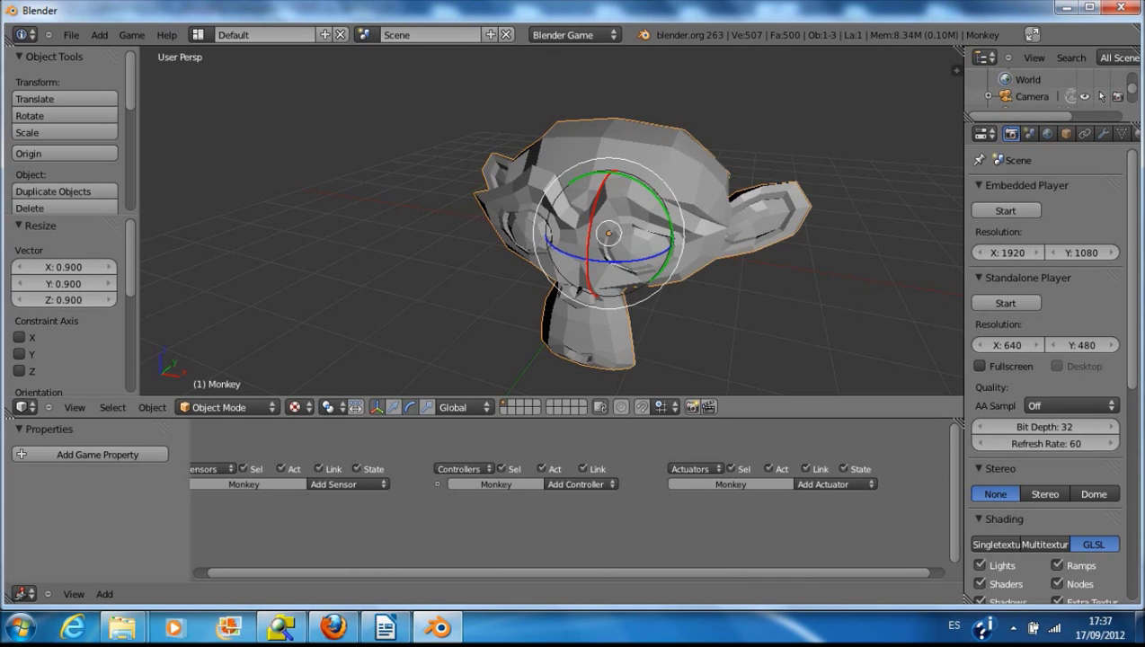
key(r)
key(y)
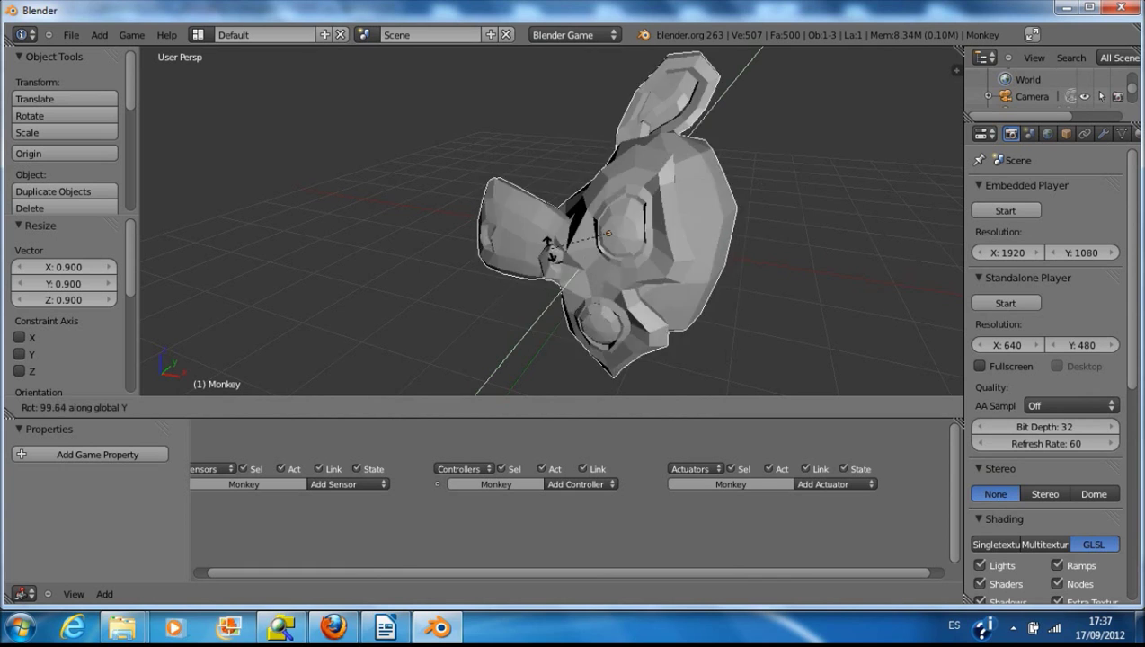
key(Escape)
key(r)
key(z)
key(Escape)
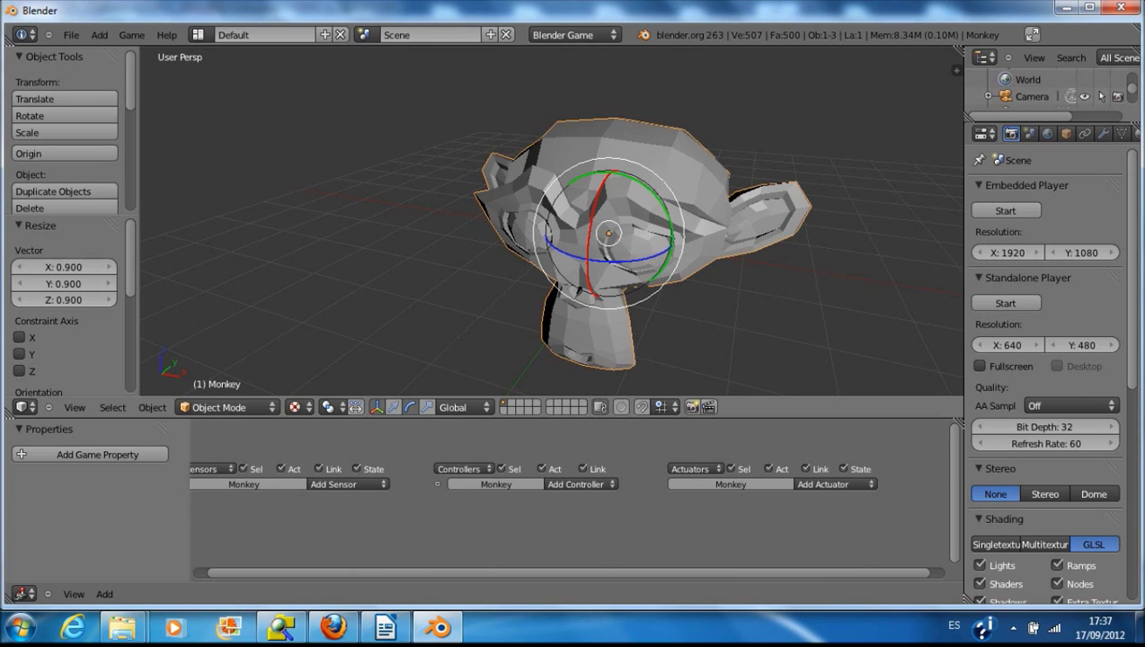
Step: Rotate the monkey freely in the view plane by about 42.4°, without any axis constraint
scroll(552, 221, down, 2)
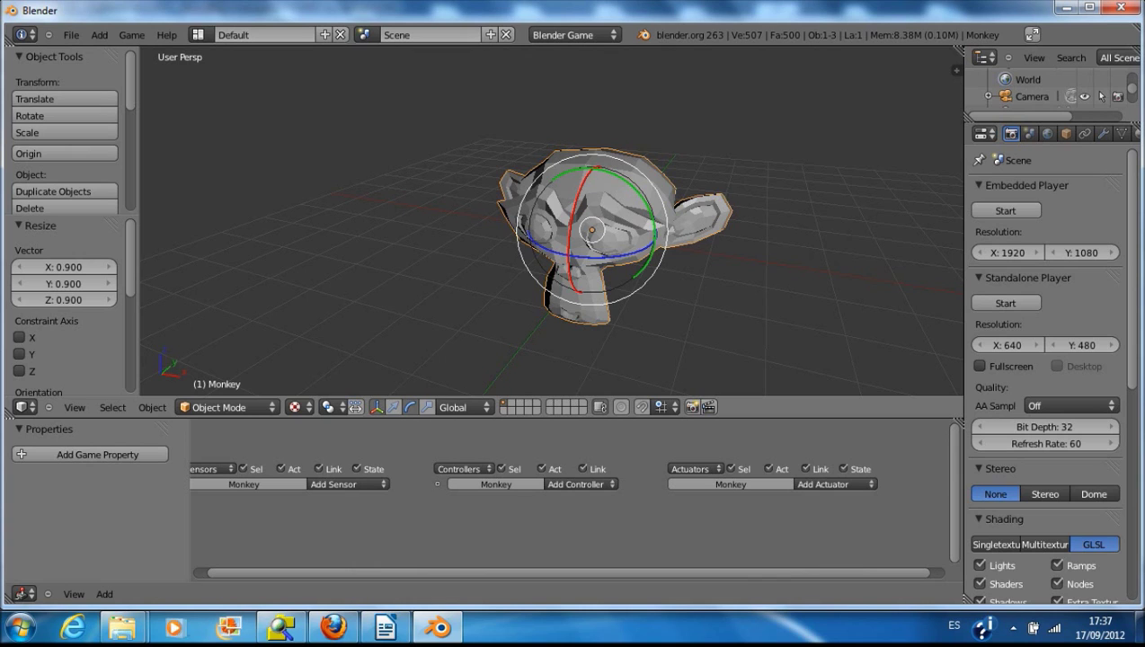
key(r)
key(Return)
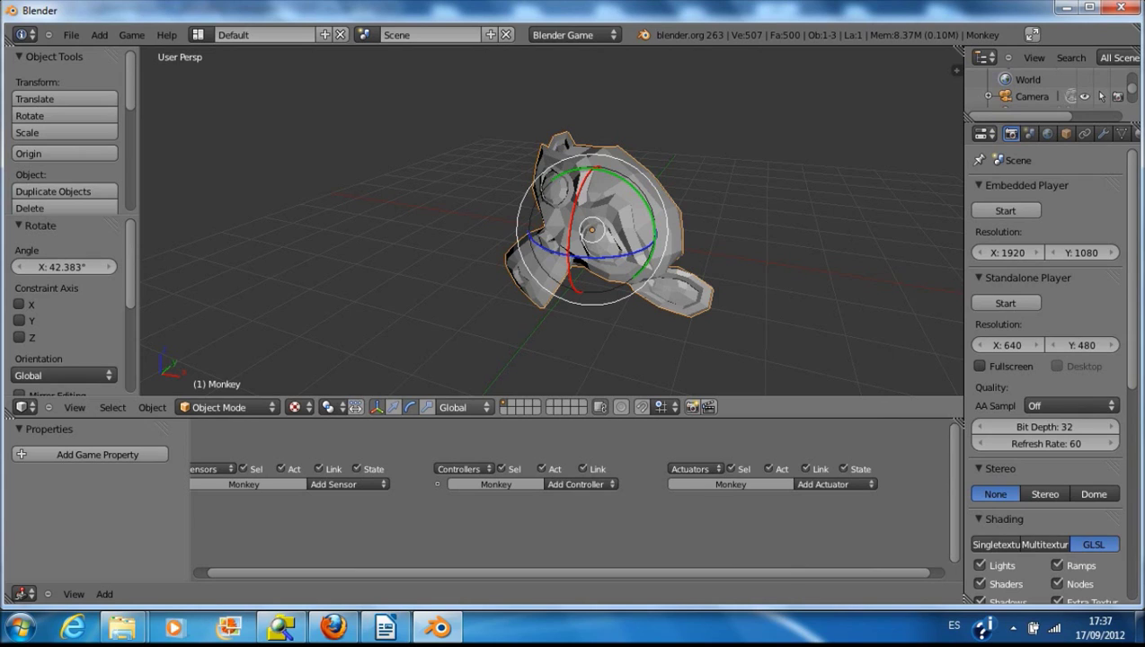
Step: Toggle the 3D manipulator off and on again, and switch it to translation arrows only
click(463, 407)
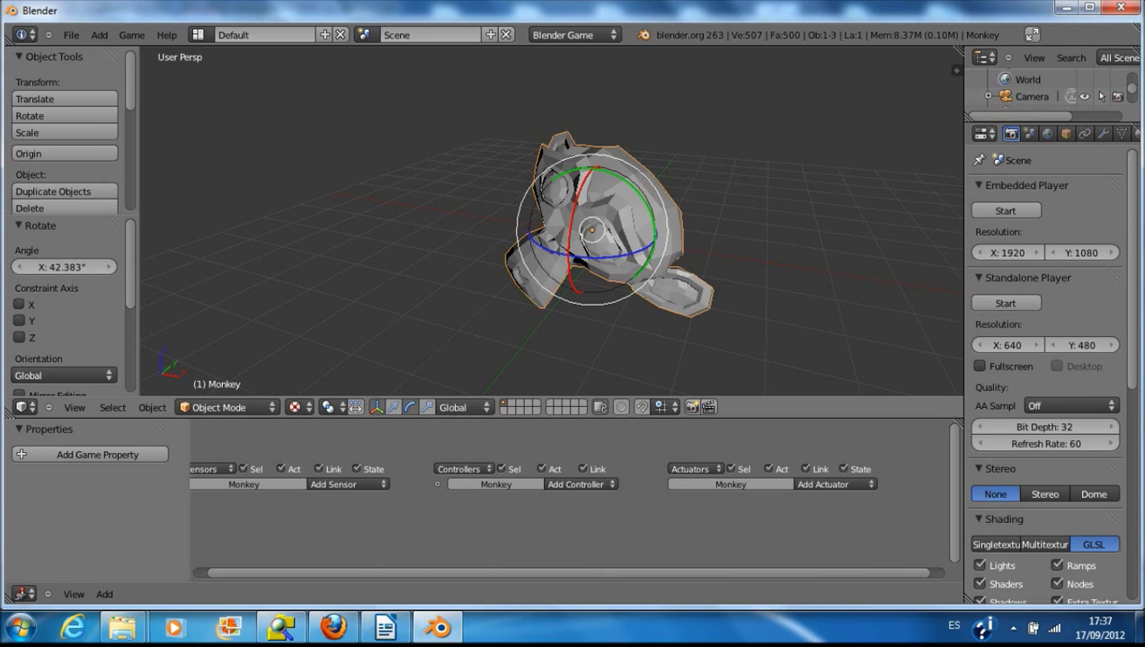
key(ctrl+space)
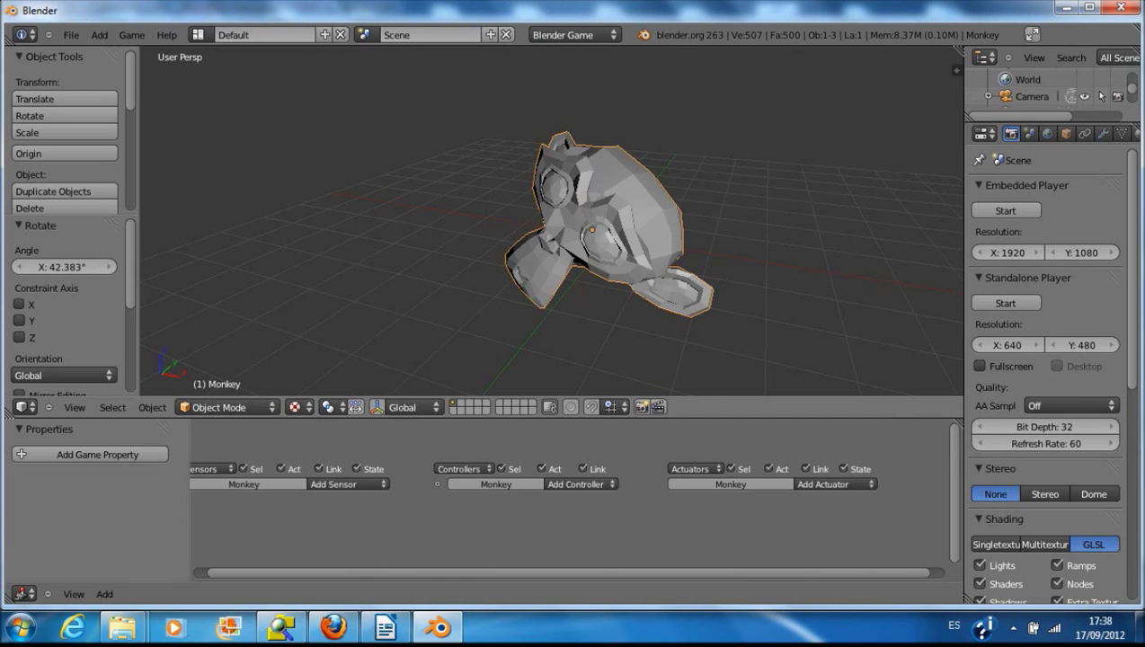
click(377, 407)
click(392, 408)
Step: Change the transform orientation to Local so the manipulator follows the monkey's own axes
middle_drag(557, 261, 533, 279)
scroll(551, 225, up, 2)
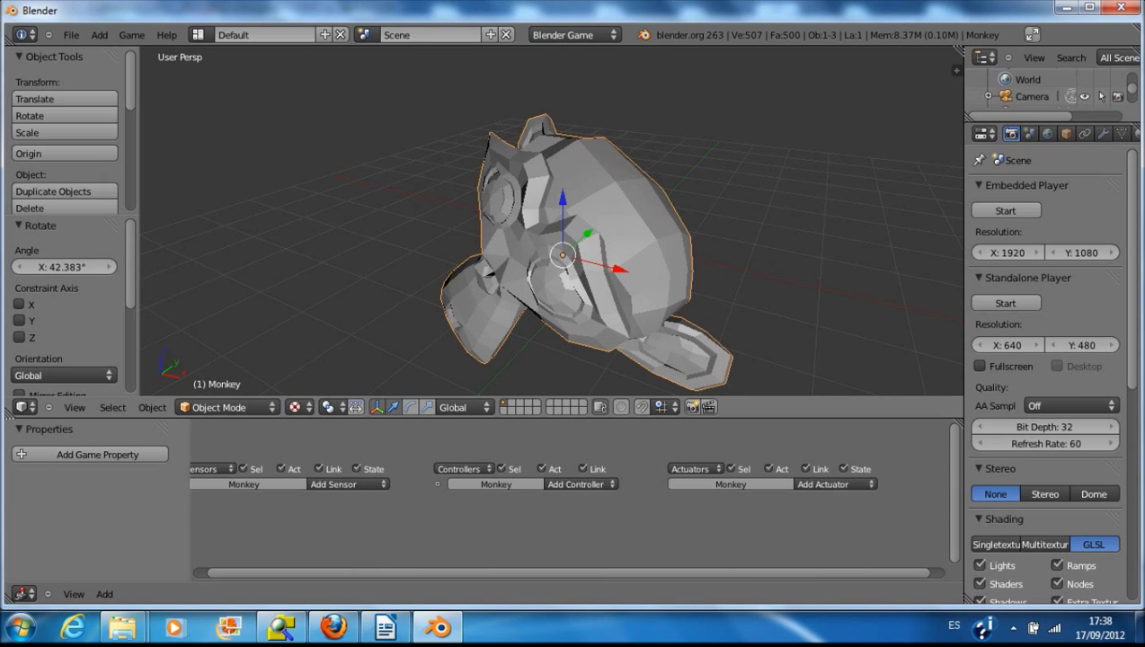
mouse_move(558, 242)
middle_down()
mouse_move(458, 250)
mouse_move(593, 229)
mouse_move(539, 243)
middle_up()
scroll(468, 247, down, 4)
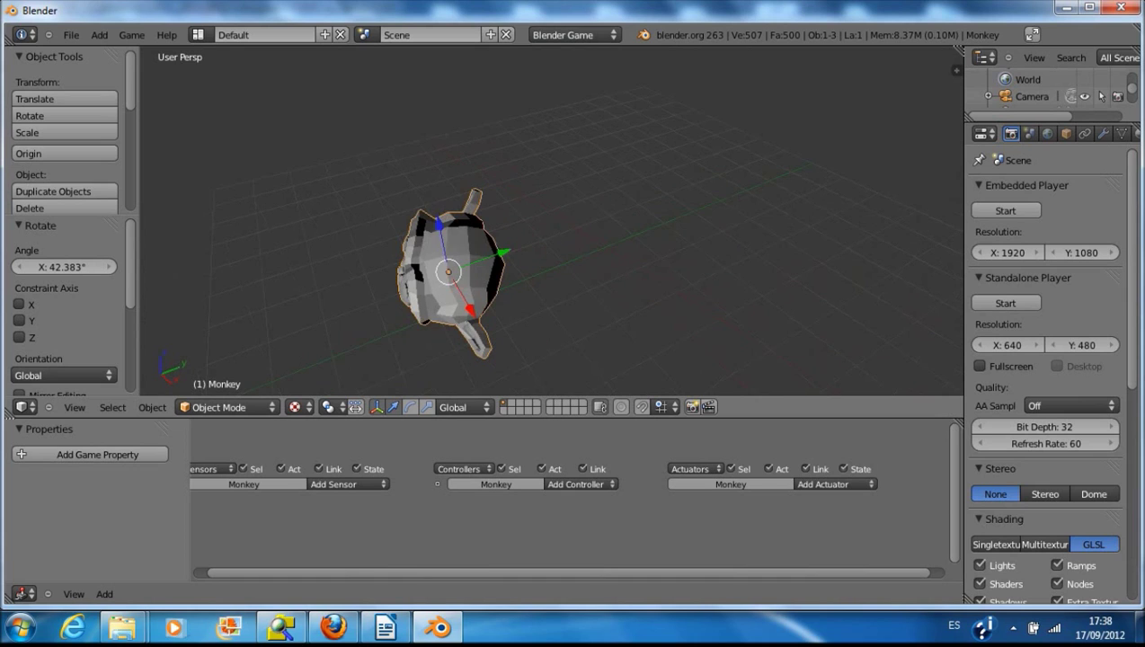
middle_drag(540, 243, 486, 250)
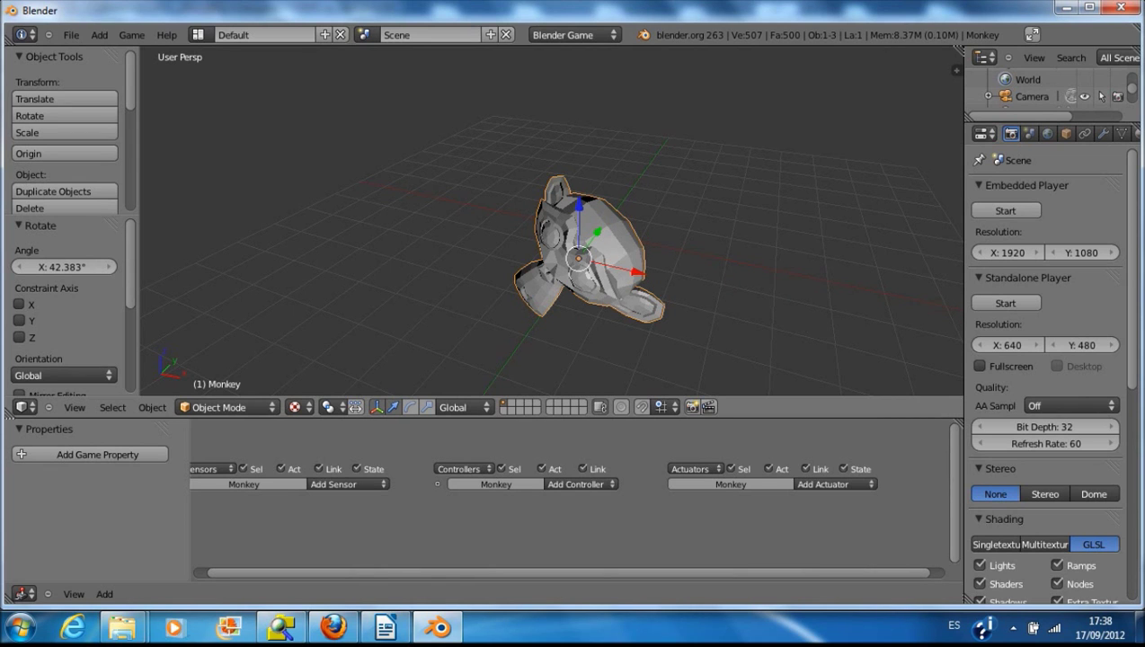
scroll(552, 224, up, 4)
middle_drag(551, 225, 595, 203)
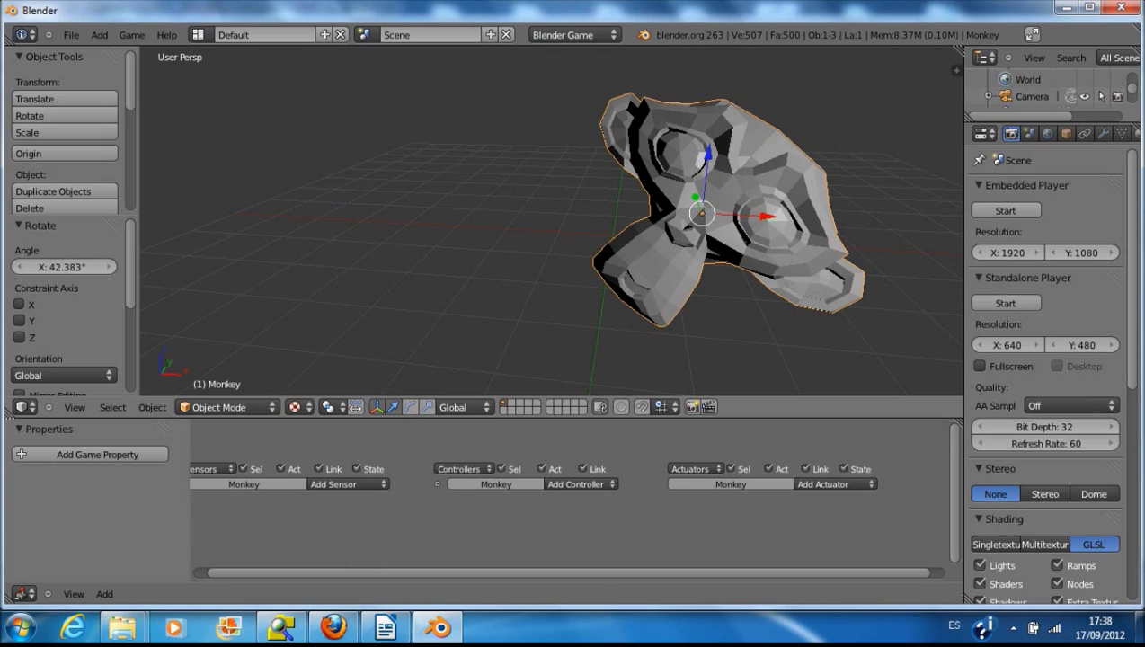
click(463, 407)
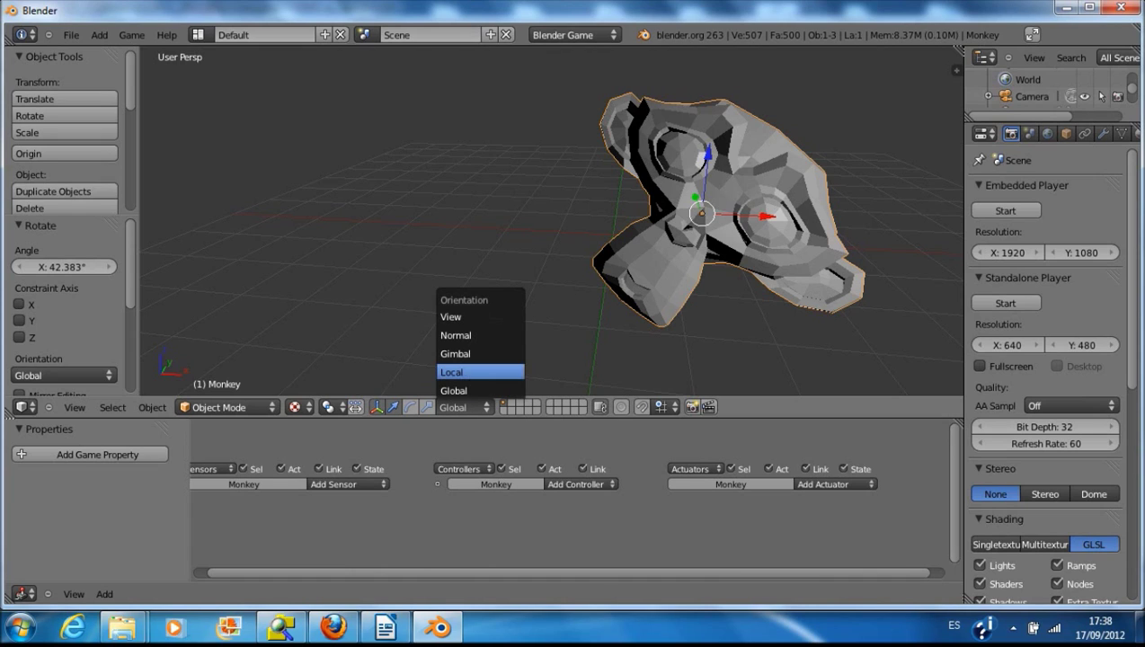
click(467, 372)
Step: Move the monkey slightly along its local Y, Z and X axes using the translation manipulator
middle_drag(576, 234, 463, 243)
scroll(552, 225, up, 3)
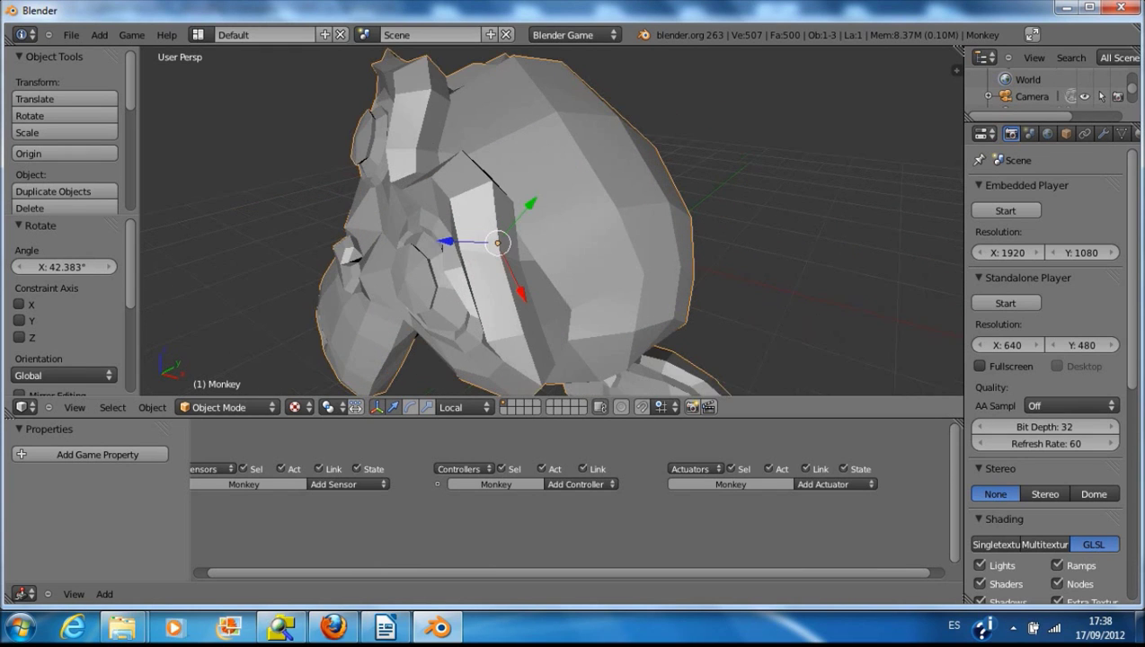
middle_drag(539, 226, 627, 222)
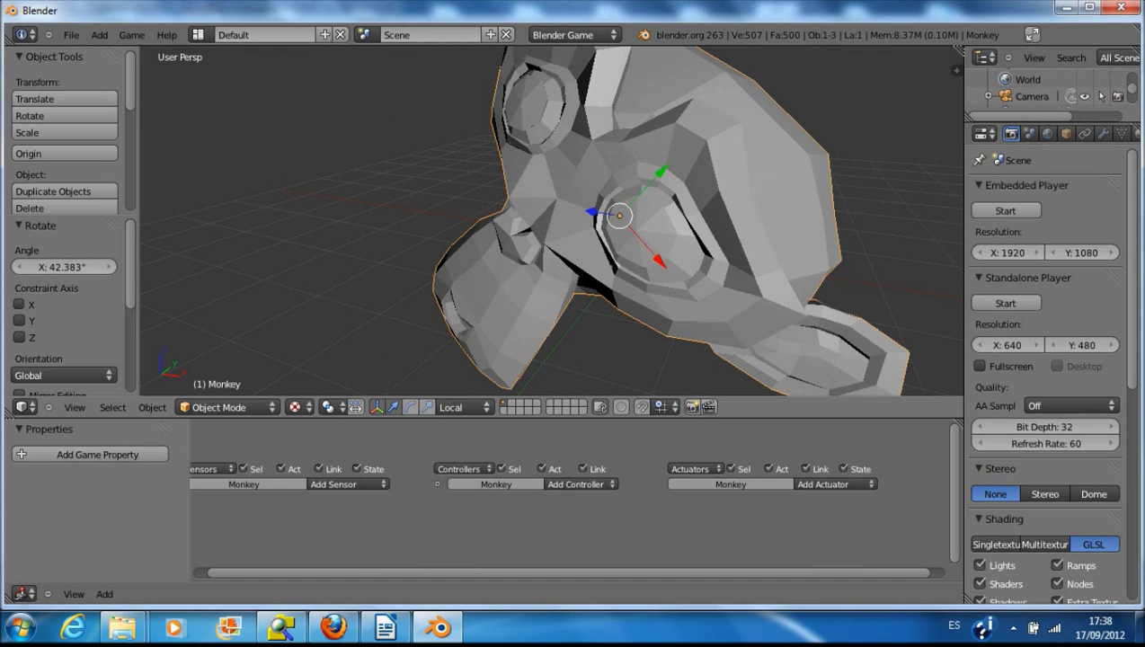
mouse_move(661, 172)
mouse_down()
mouse_move(757, 74)
mouse_move(666, 166)
mouse_up()
drag(598, 205, 571, 201)
mouse_move(638, 251)
mouse_down()
mouse_move(708, 335)
mouse_move(634, 245)
mouse_up()
scroll(634, 245, down, 8)
middle_drag(633, 245, 539, 250)
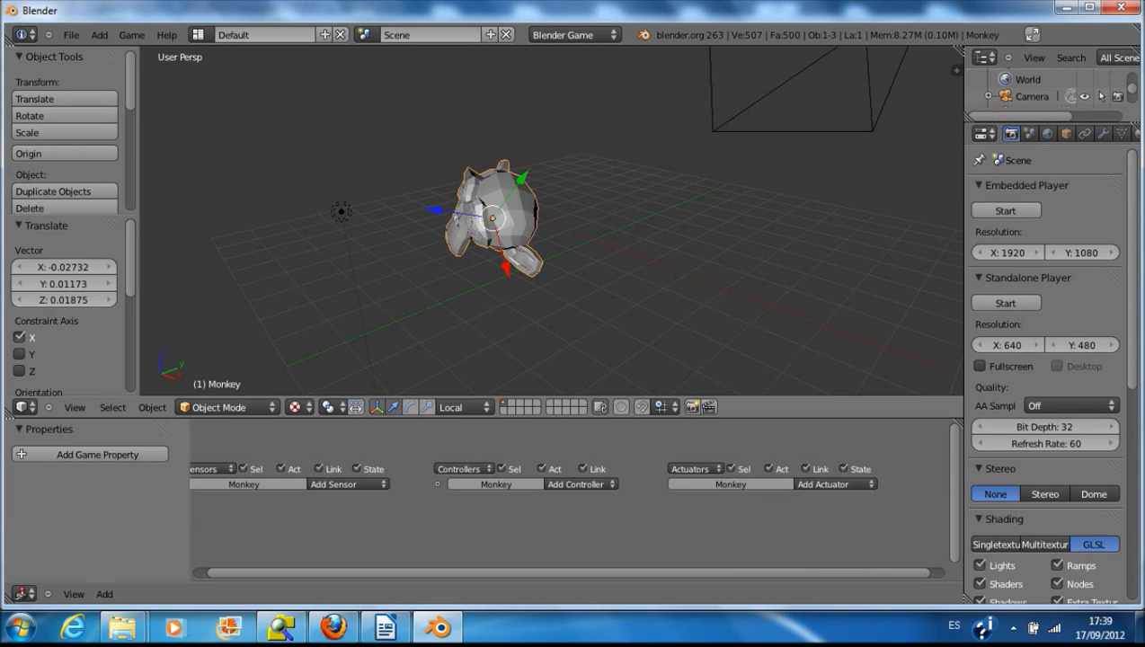
Step: Scale the monkey uniformly by a factor of 2
key(s)
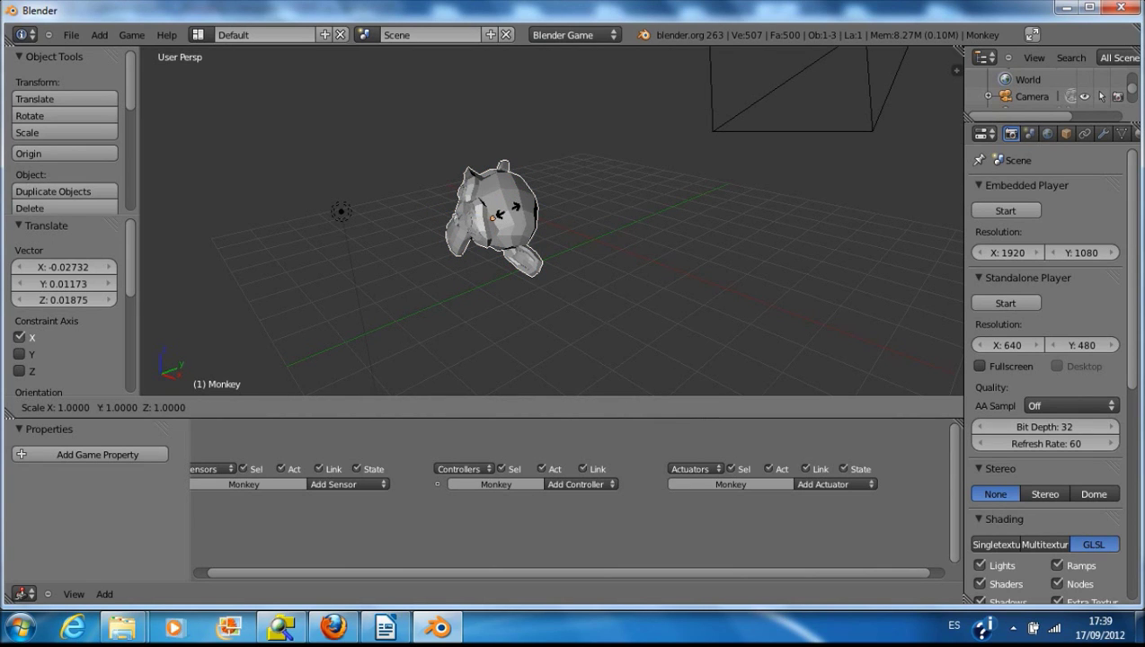
text(2)
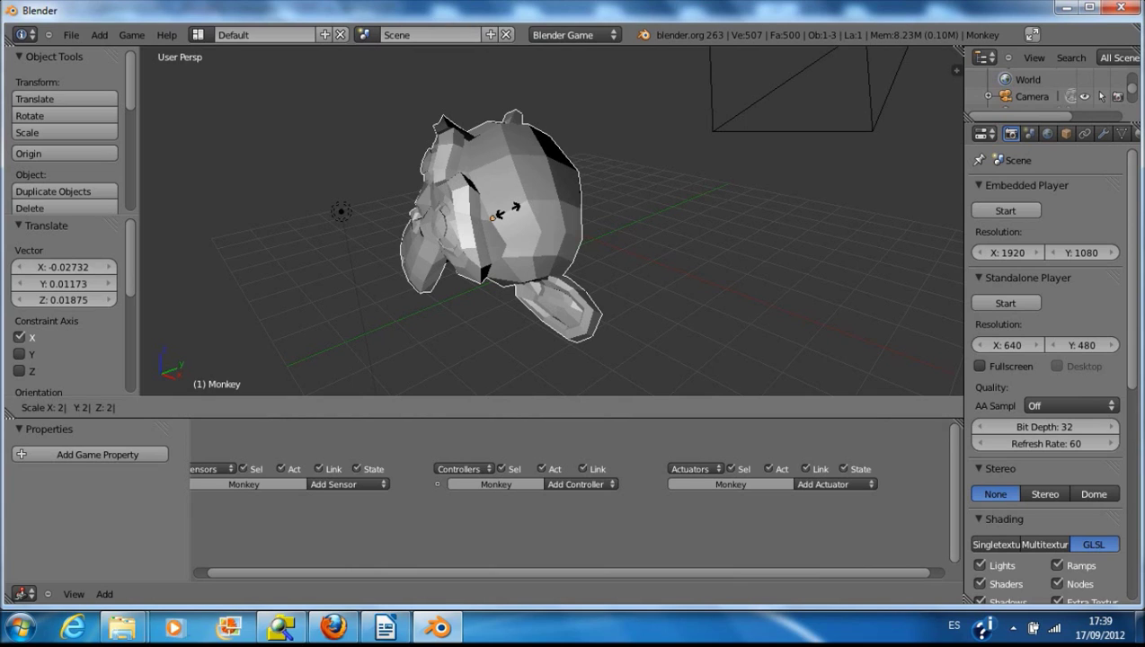
key(Return)
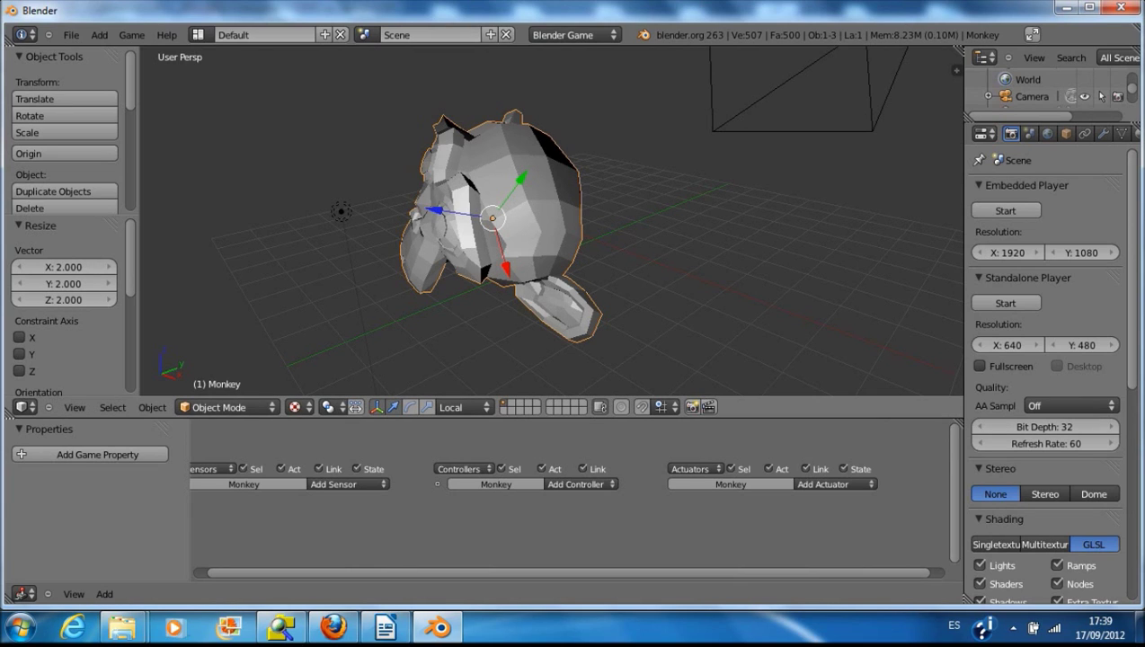
Step: Hide the 3D manipulator and set the transform orientation to Global
click(376, 407)
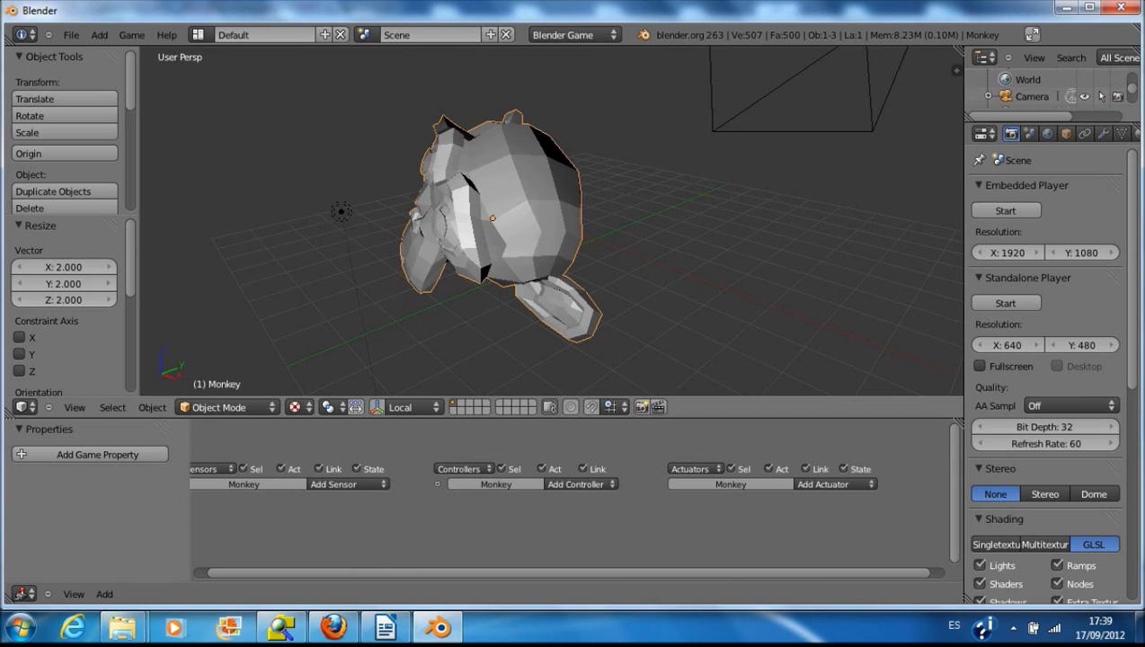
middle_drag(485, 247, 620, 232)
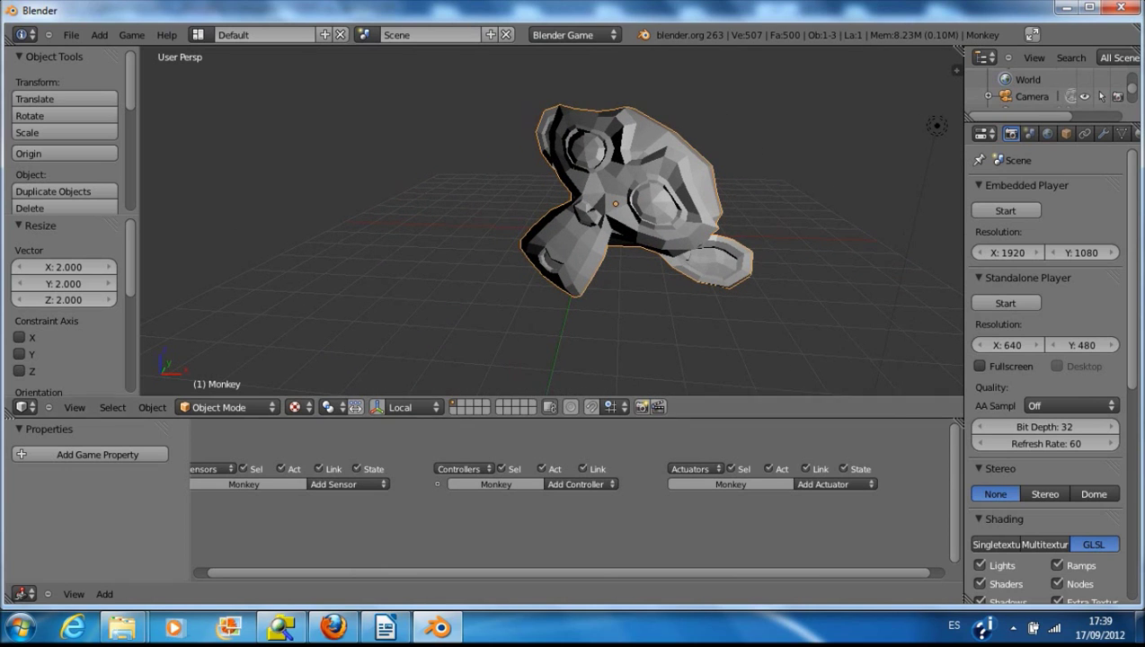
click(409, 407)
click(402, 390)
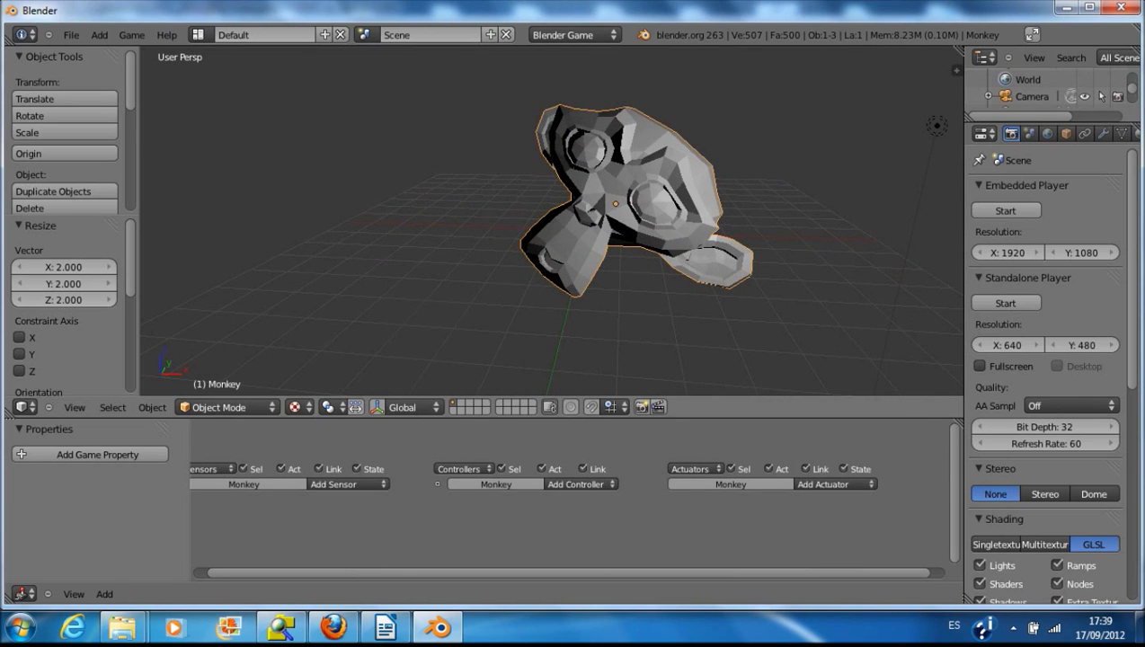
Step: Move the monkey 2 units along the global X axis
scroll(551, 223, down, 3)
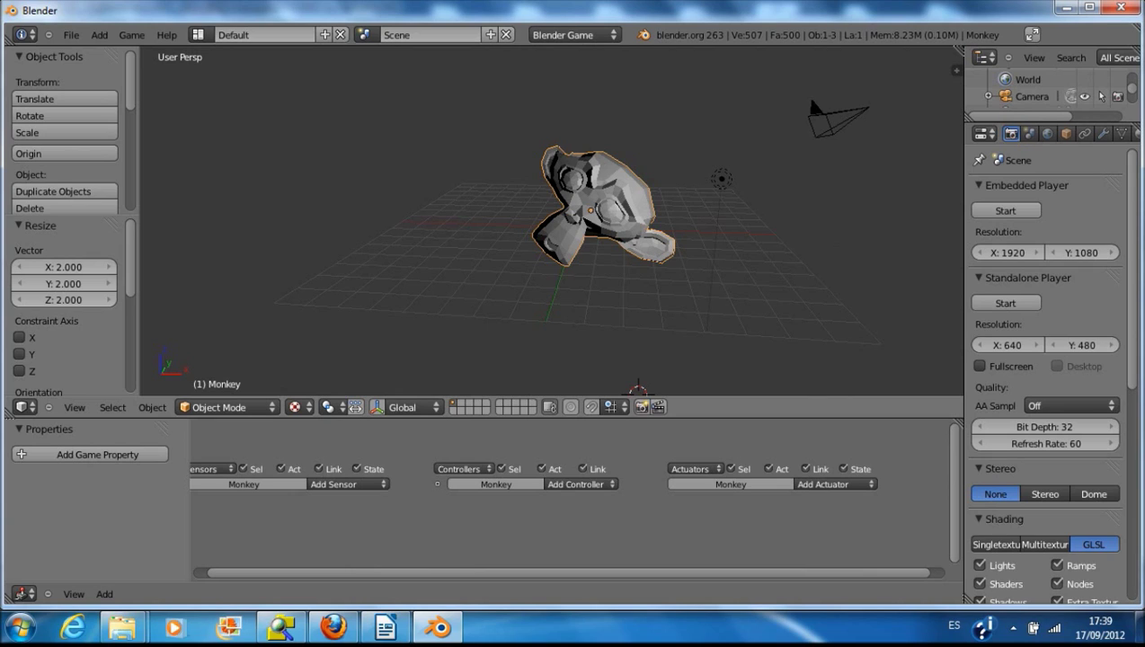
key(g)
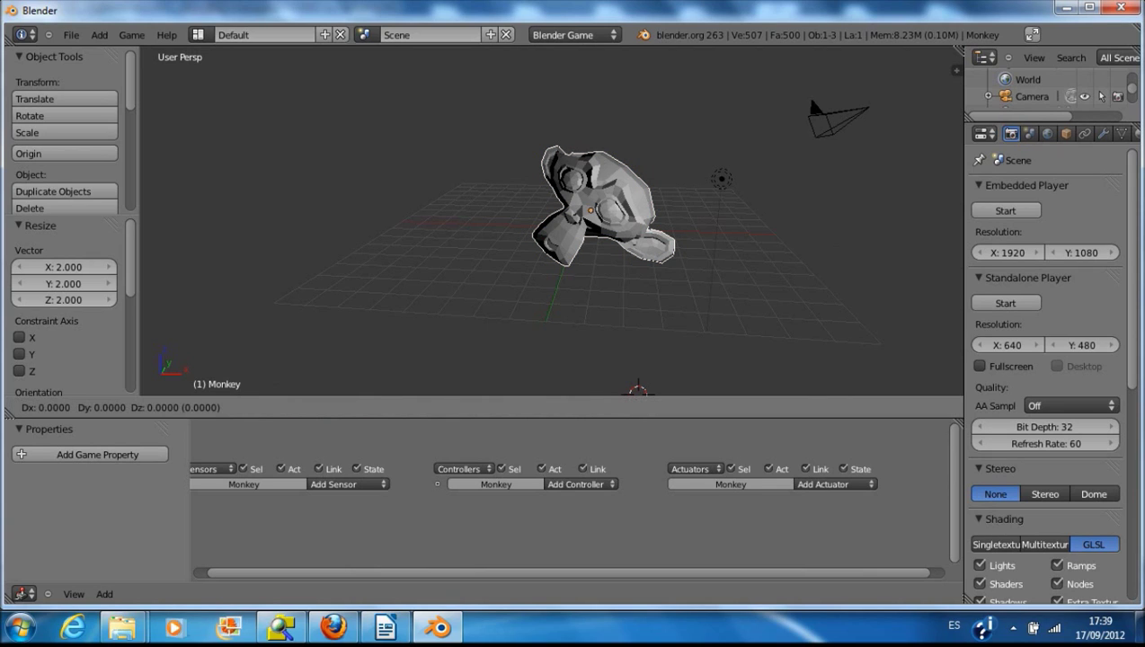
key(x)
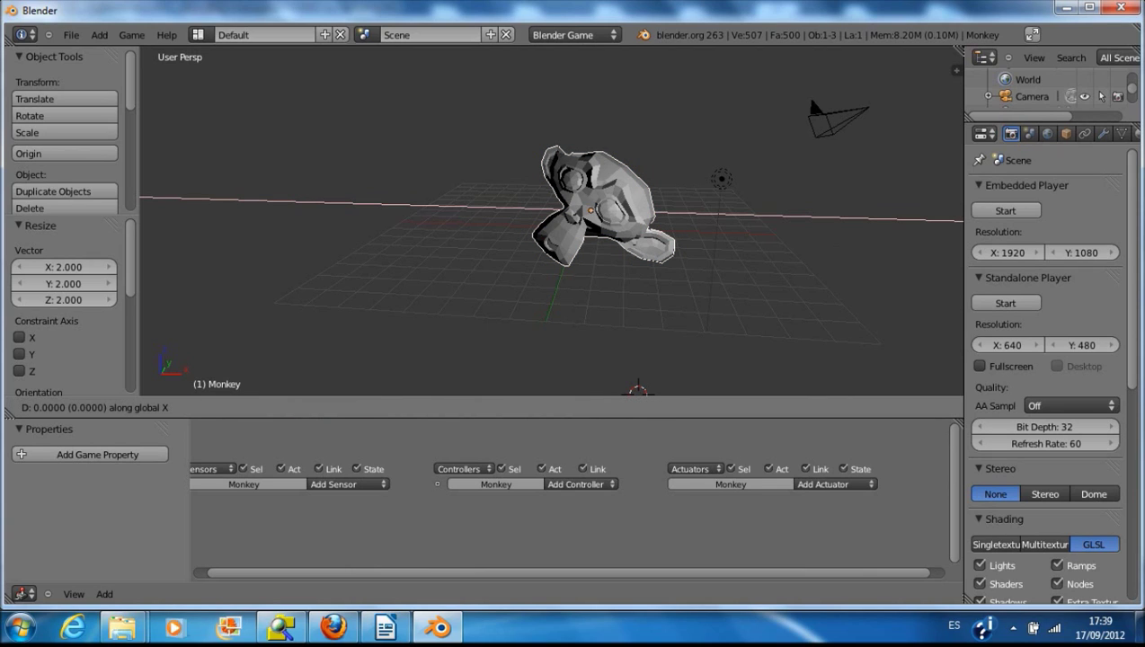
text(2)
key(Return)
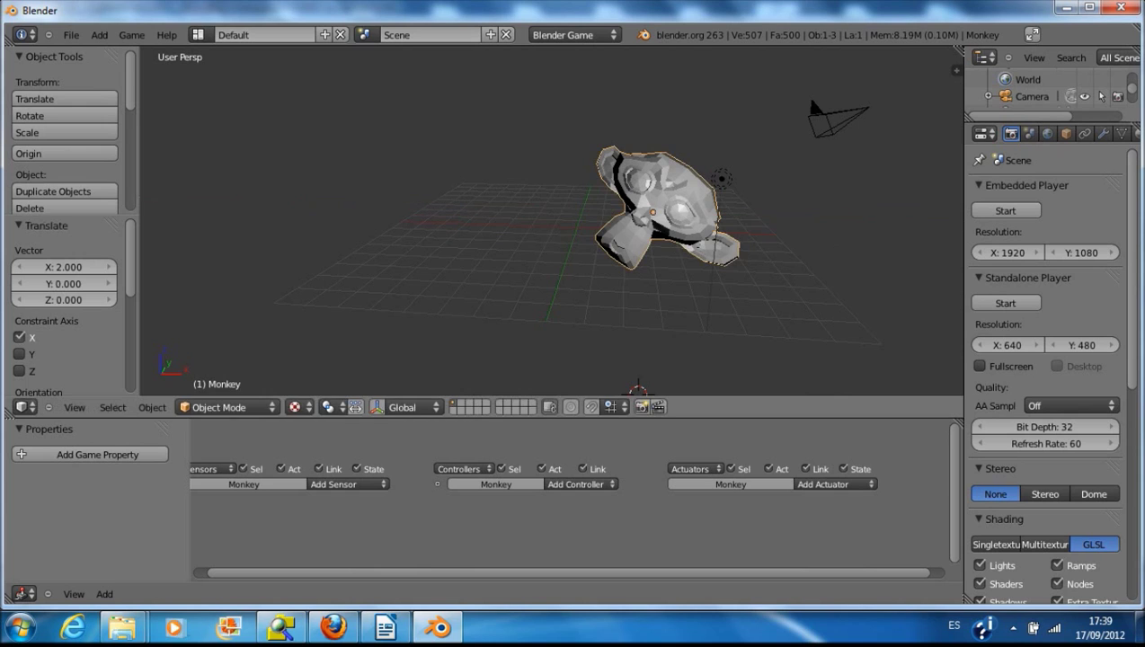
Step: Move the monkey 2 units along the global Z axis
middle_drag(637, 389, 432, 392)
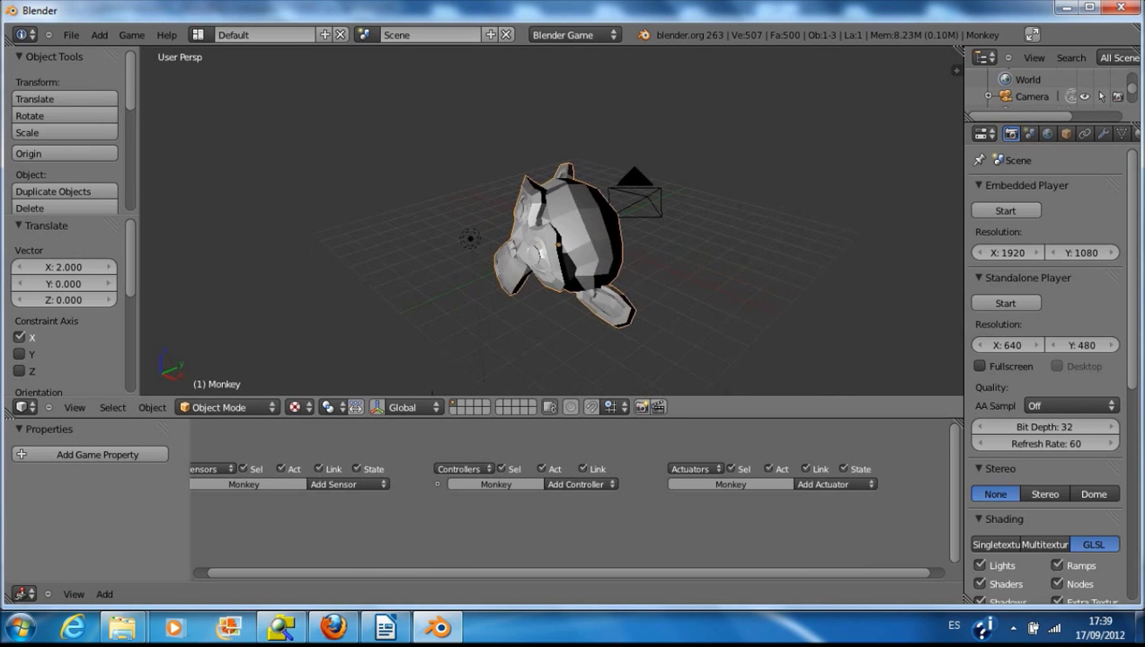
scroll(552, 220, down, 3)
middle_drag(551, 221, 594, 224)
scroll(618, 295, up, 3)
scroll(595, 242, down, 1)
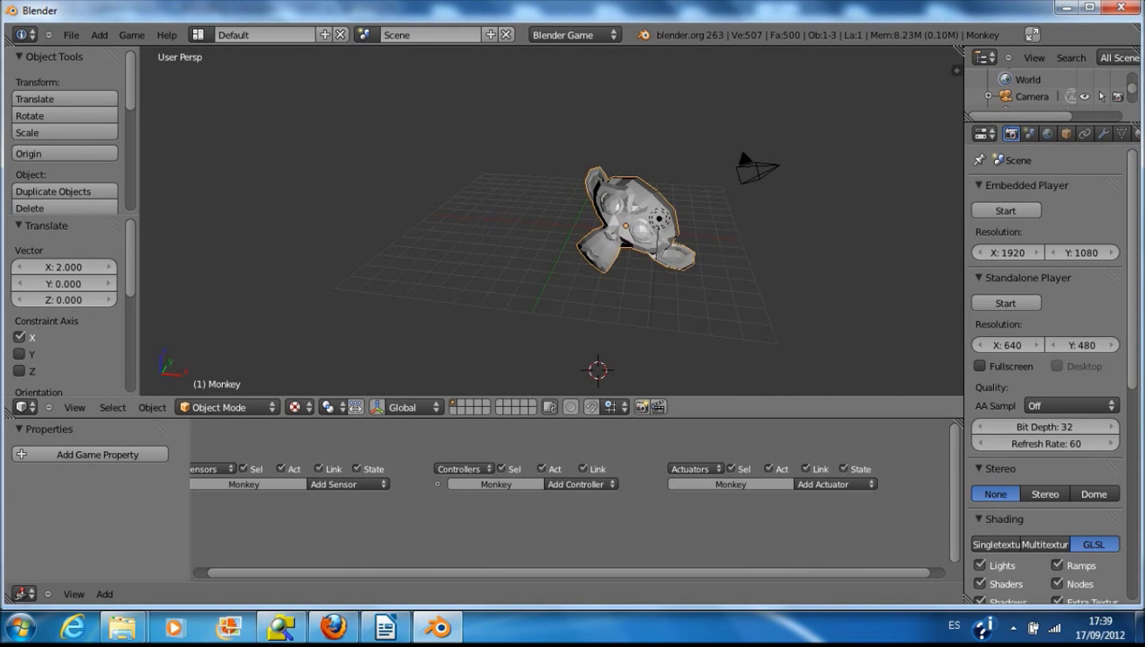
key(g)
key(z)
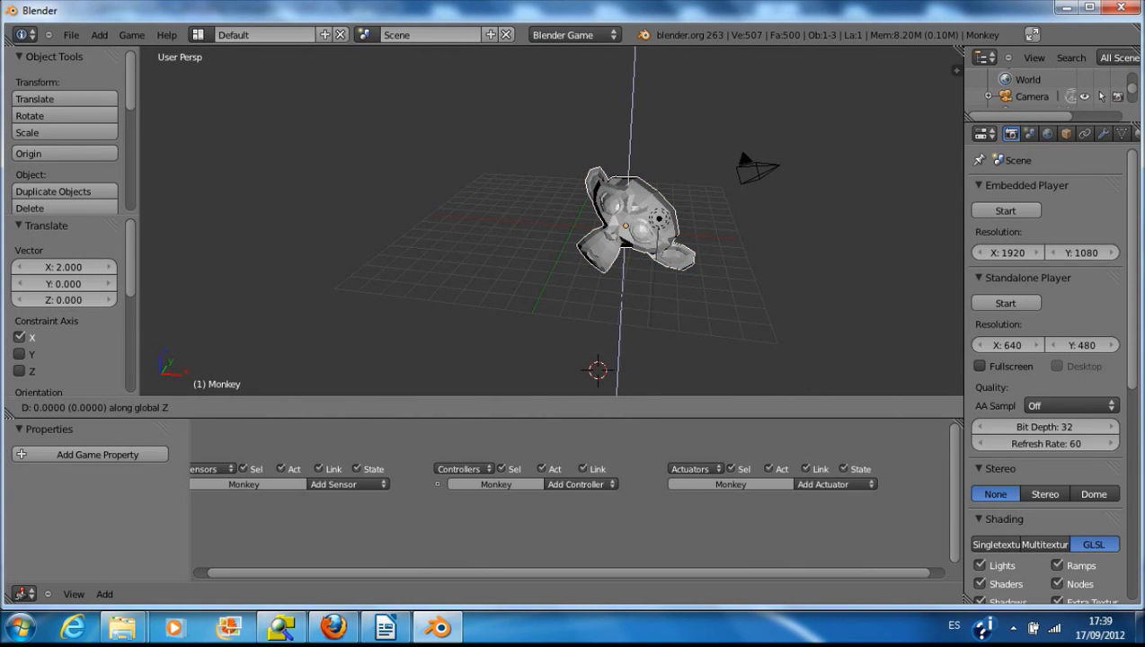
text(2)
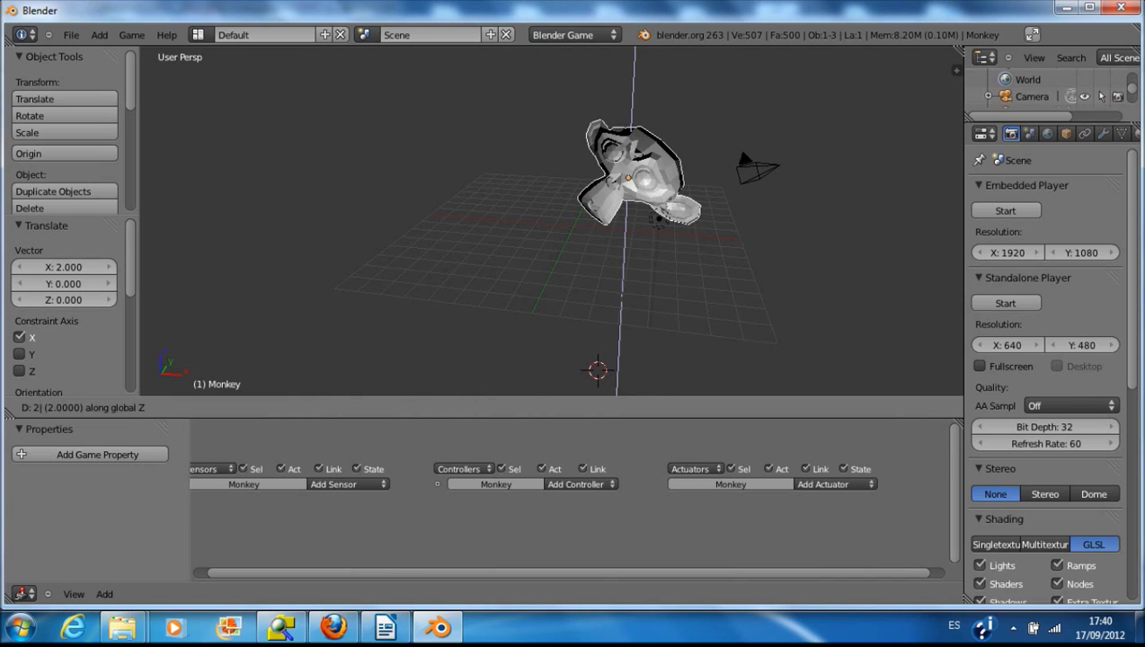
key(Return)
Step: Show the monkey's numeric transform properties and set its Z location to 0
middle_drag(621, 295, 592, 267)
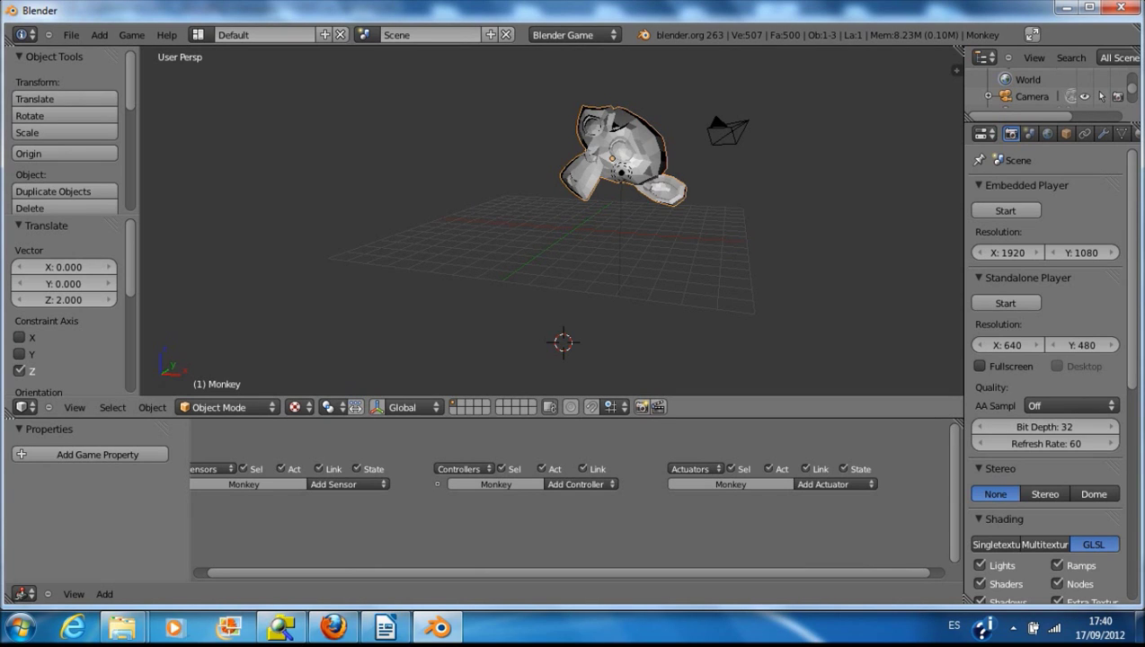
key(n)
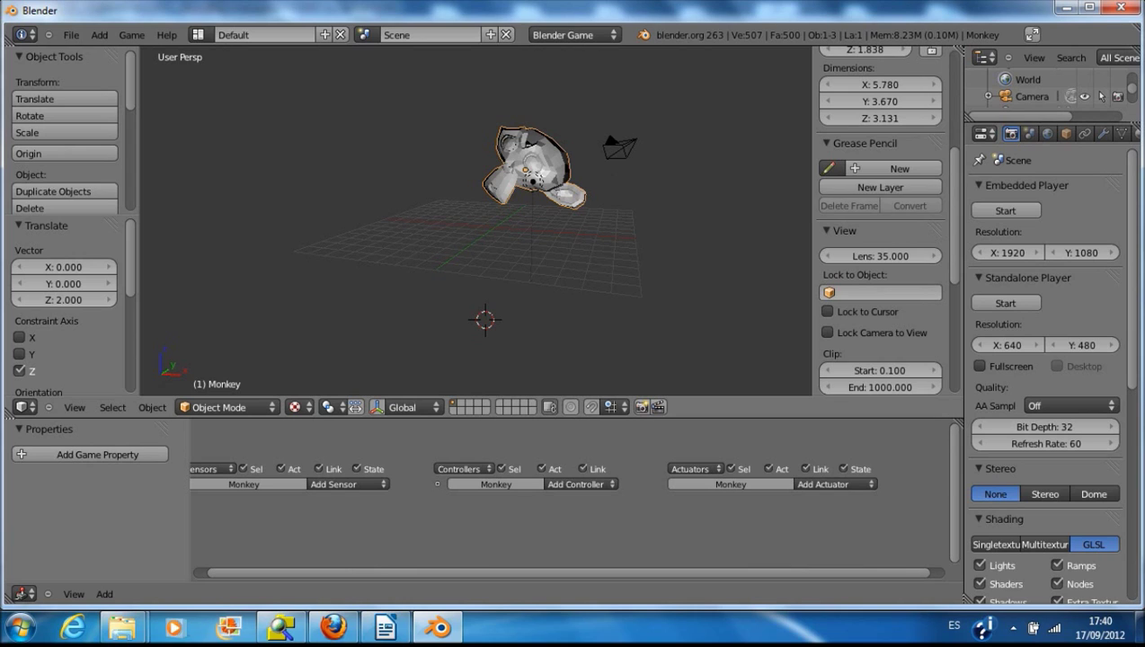
scroll(881, 225, up, 5)
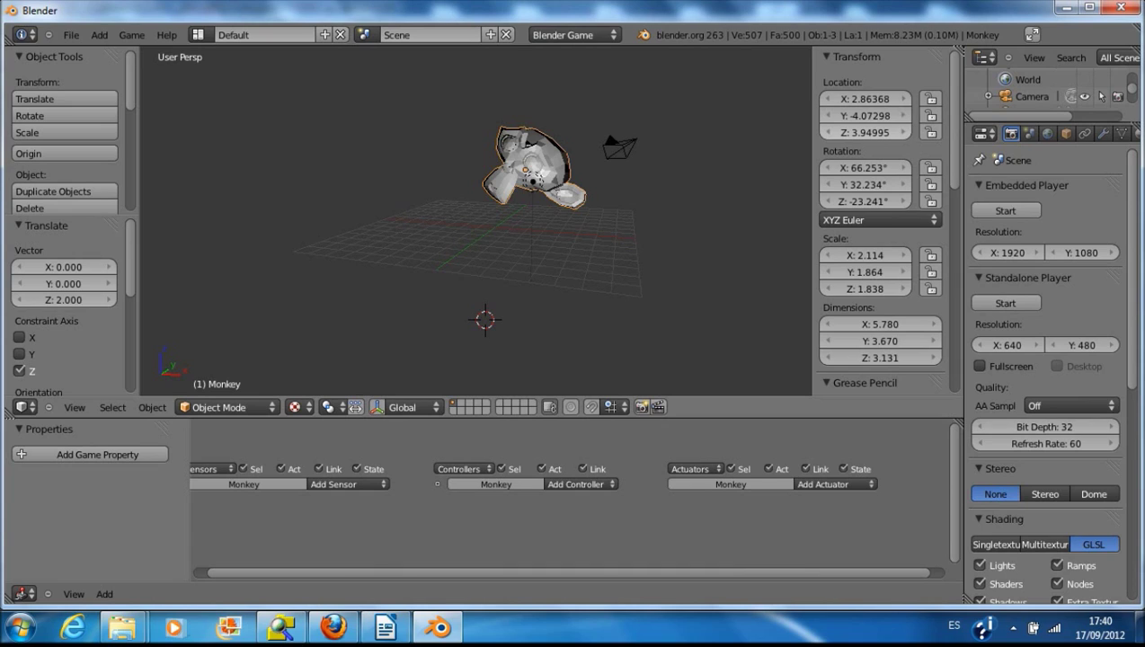
click(866, 132)
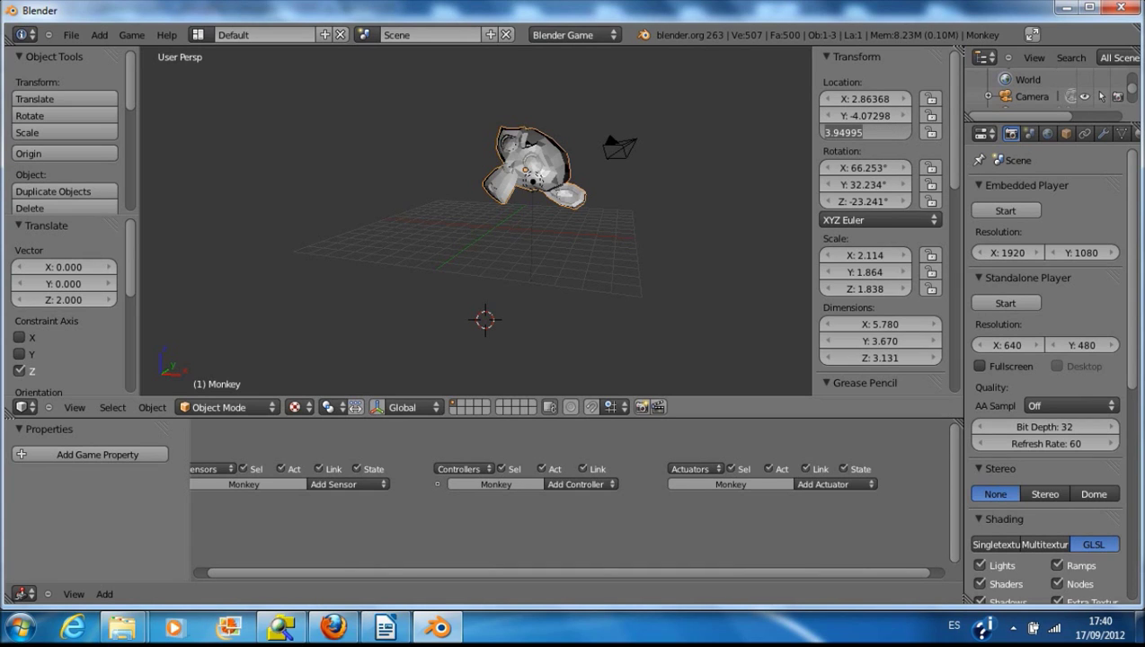
text(0)
key(Return)
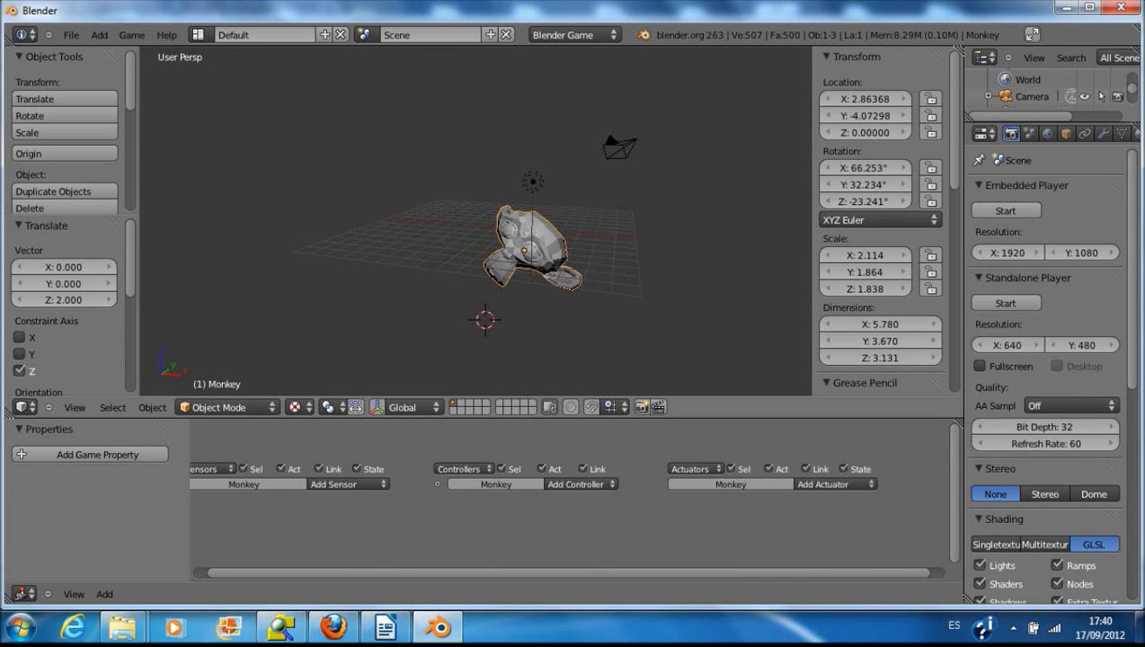
Step: Set the monkey's X, Y and Z rotation to 0°
click(865, 169)
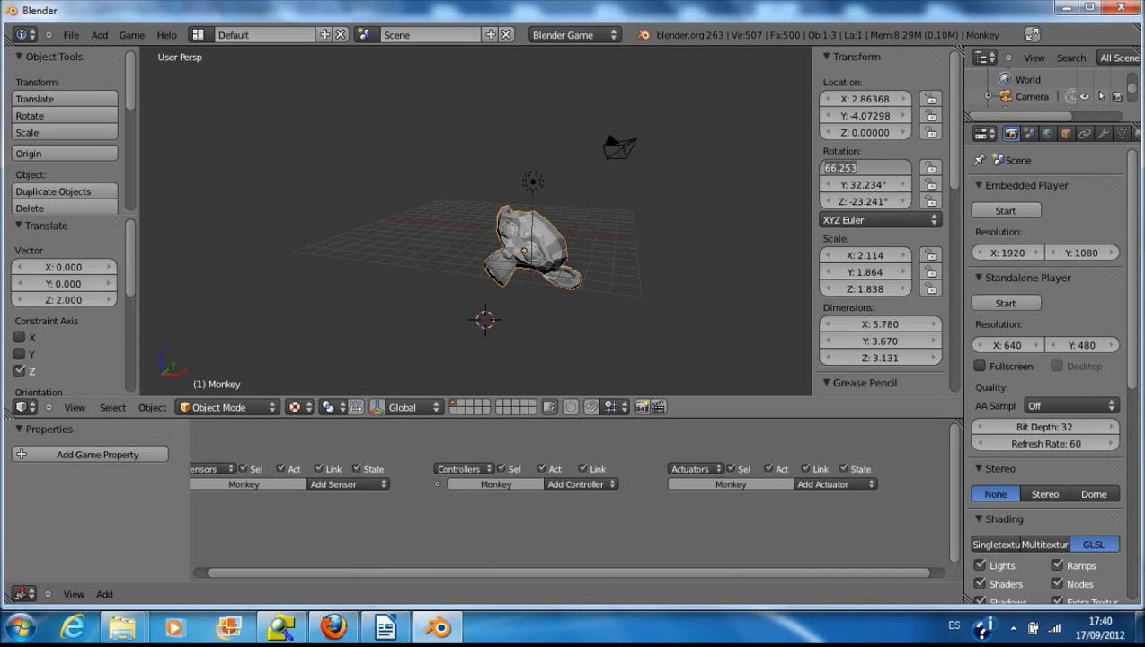
text(0)
key(Tab)
text(0)
key(Tab)
text(0)
key(Return)
middle_drag(539, 234, 458, 288)
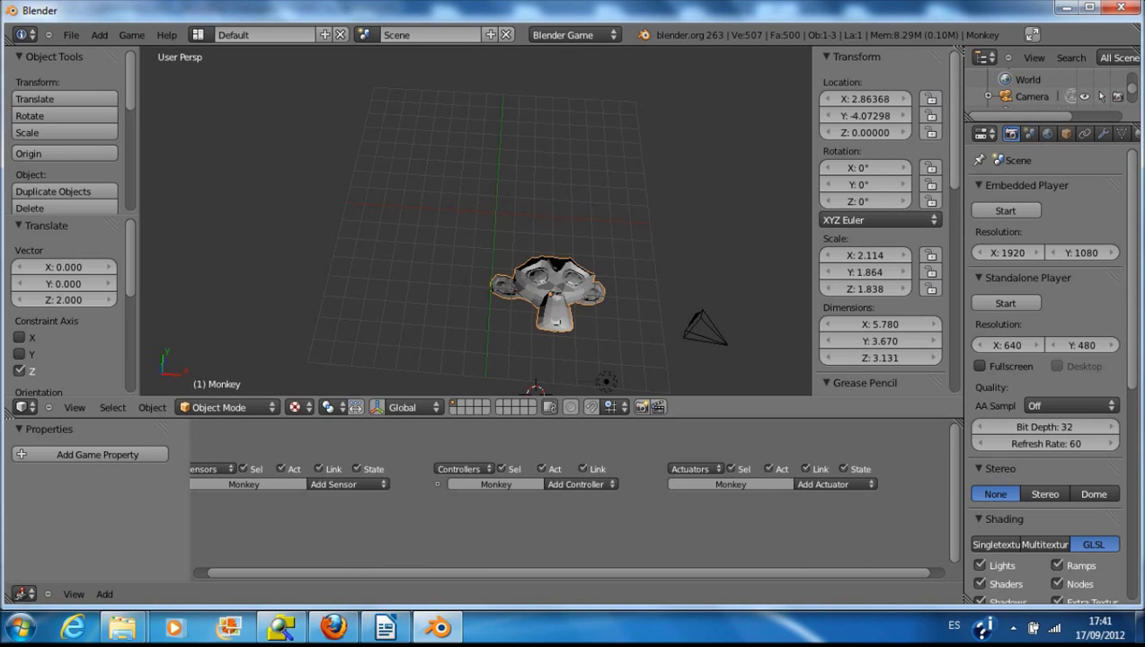
Step: Set the monkey's X, Y and Z scale to 1
scroll(863, 180, down, 3)
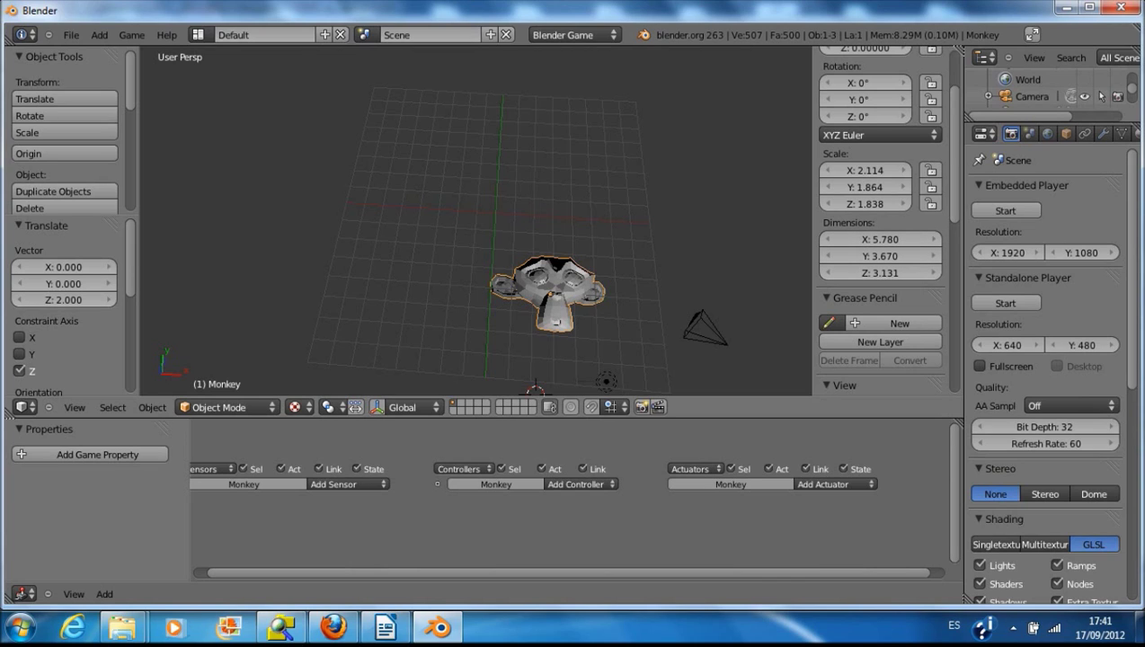
click(865, 170)
text(1)
key(Return)
click(865, 187)
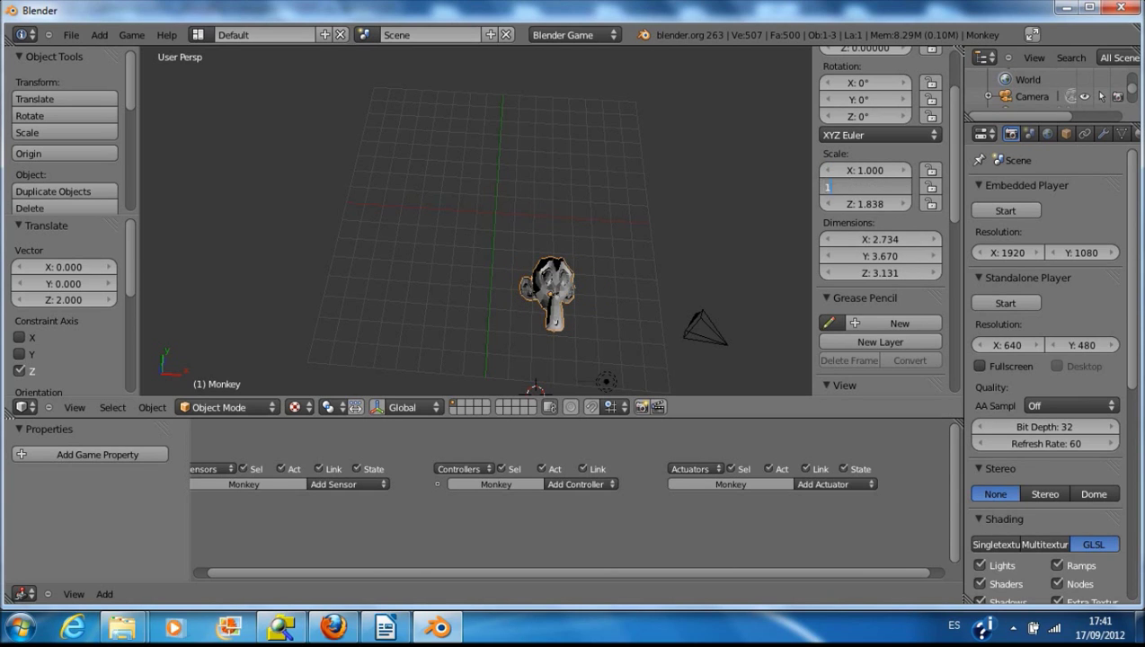
text(1)
key(Return)
click(865, 204)
text(1)
key(Return)
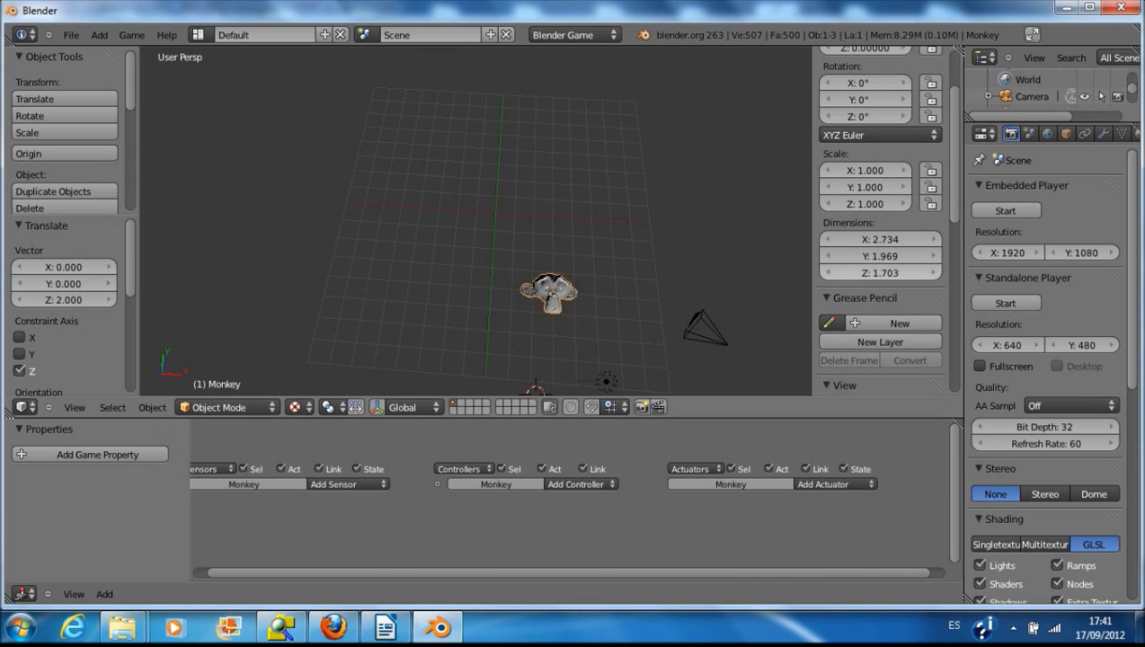
Step: Change the monkey's rotation mode from XYZ Euler to Axis Angle
scroll(476, 220, up, 2)
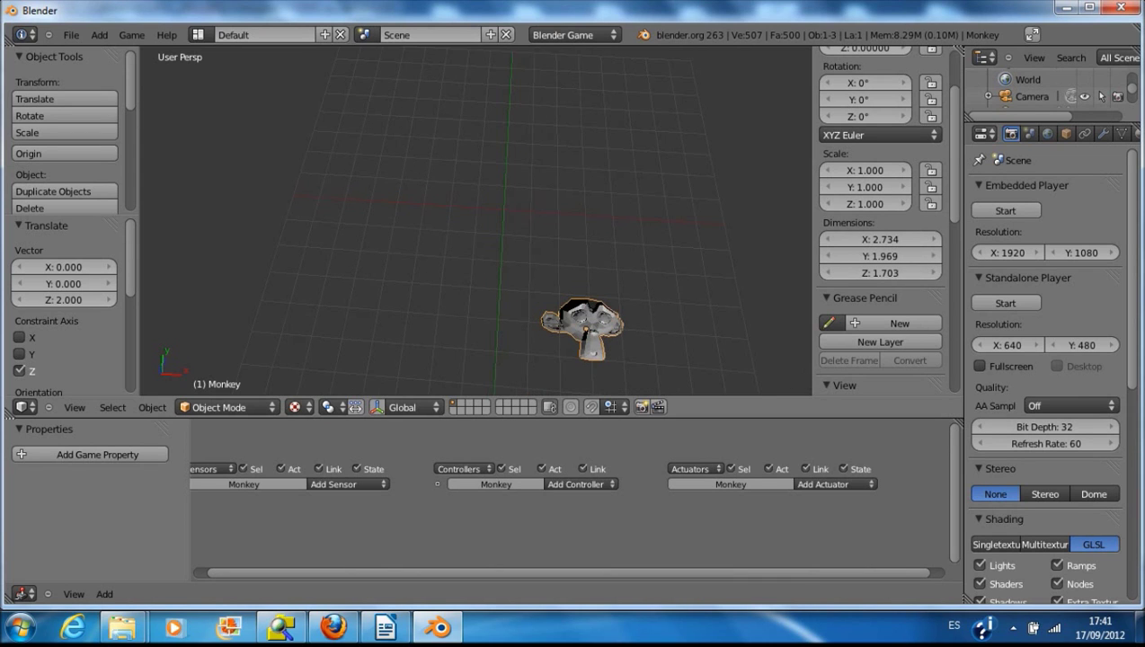
shift+middle_drag(586, 330, 468, 236)
scroll(468, 235, up, 2)
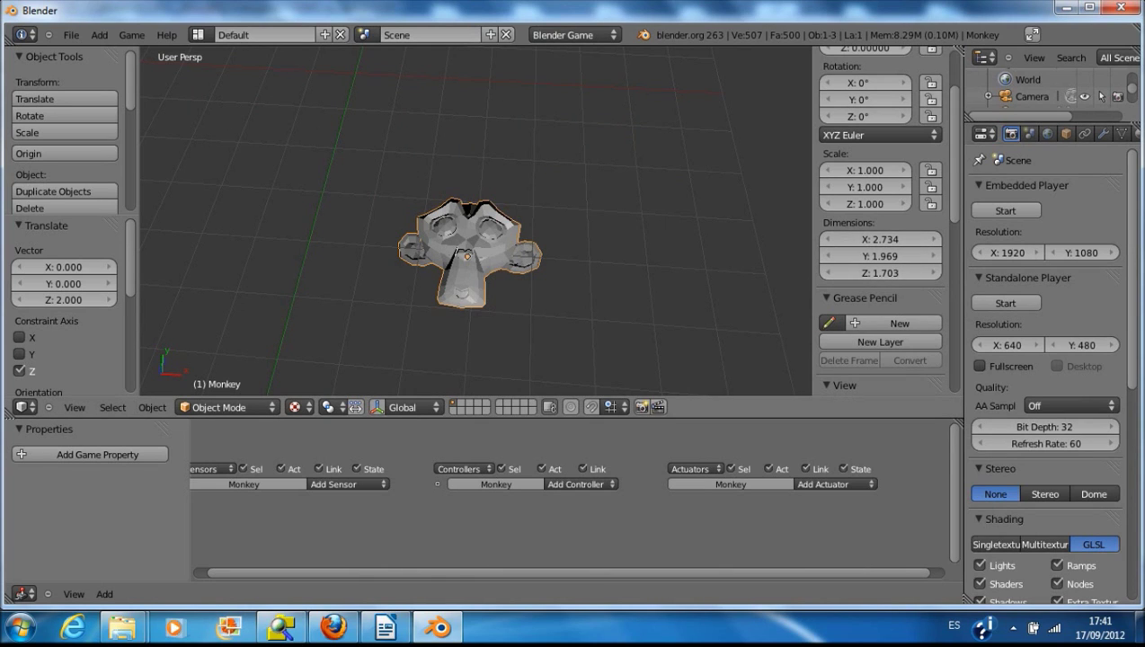
scroll(881, 216, up, 3)
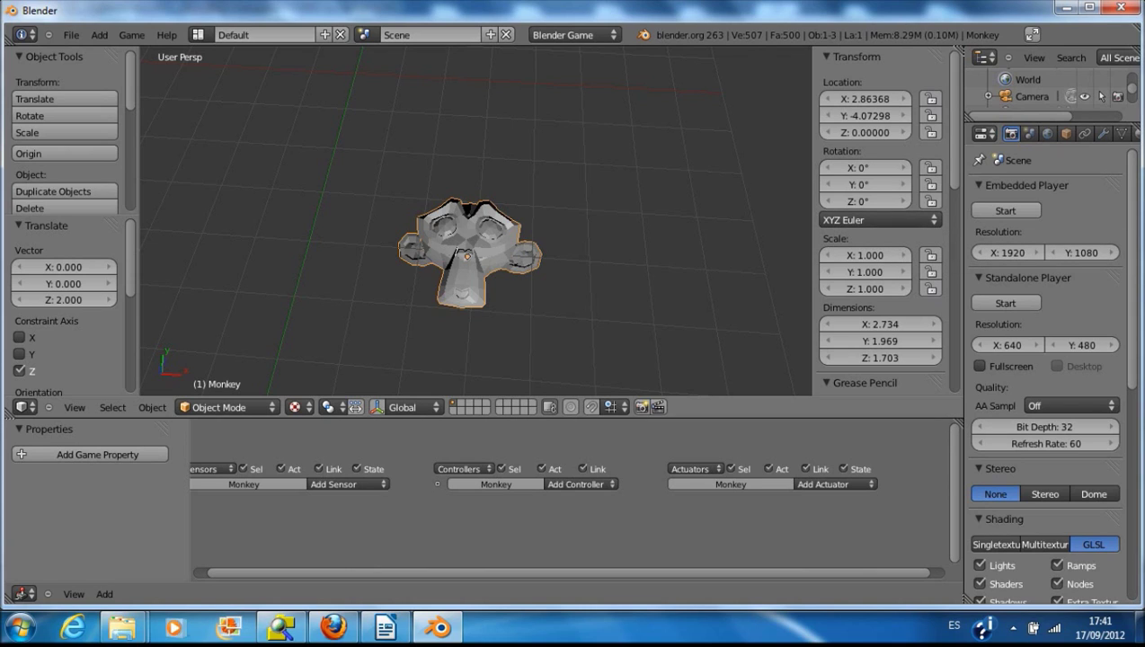
click(880, 219)
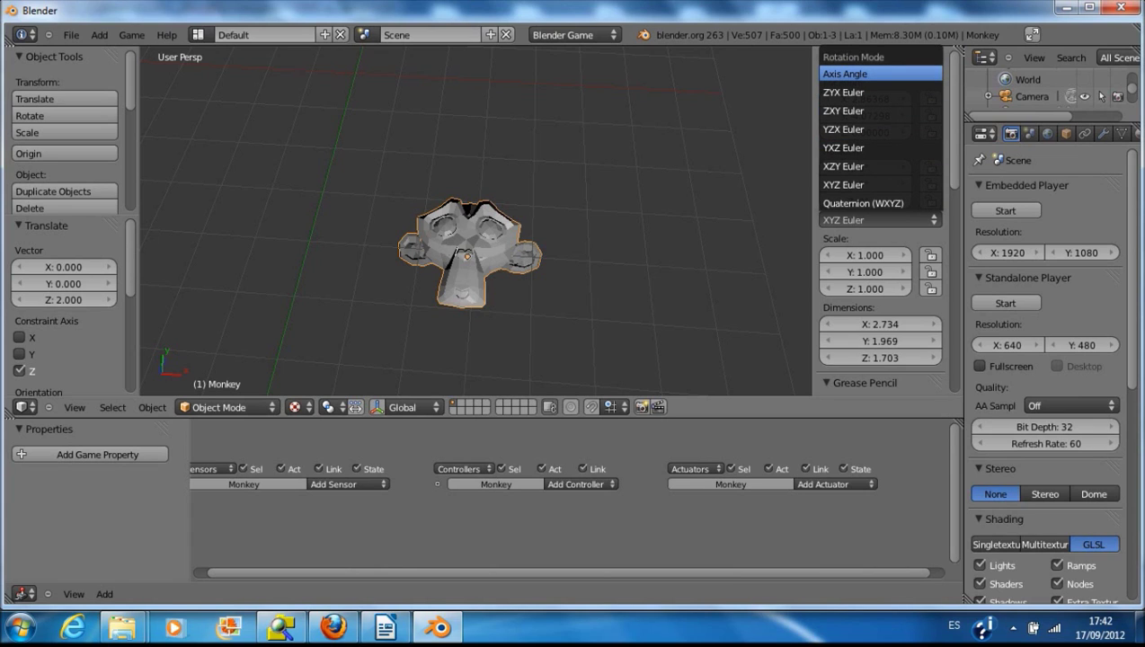
click(846, 75)
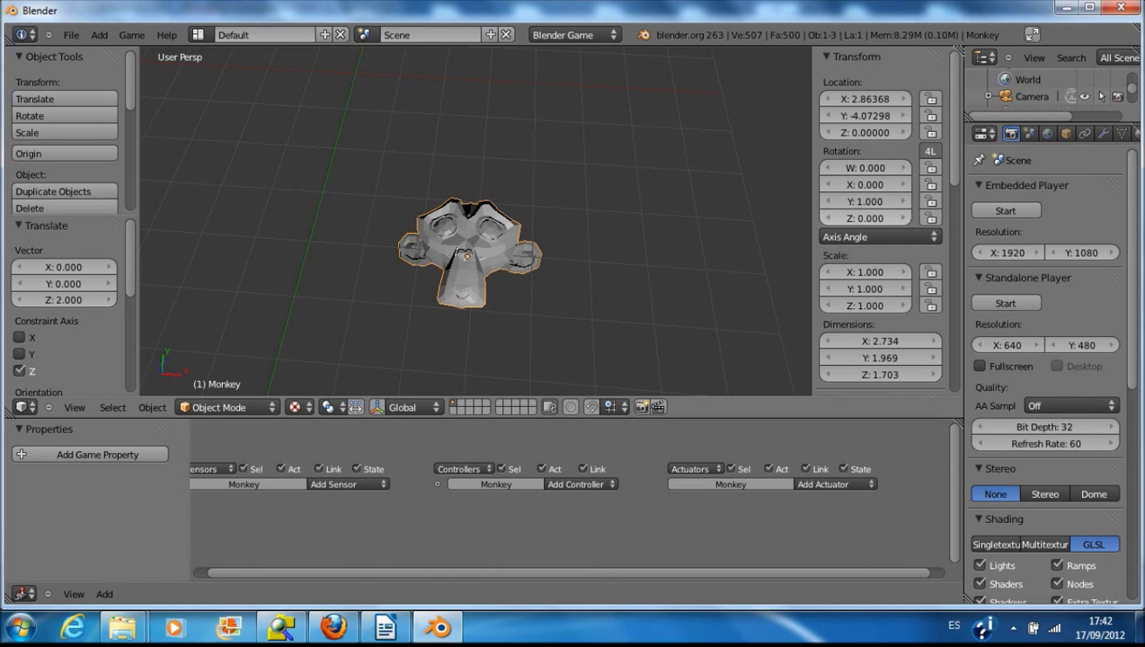
Step: Define the monkey's rotation axis as X 0, Y 0 and Z 1
click(863, 218)
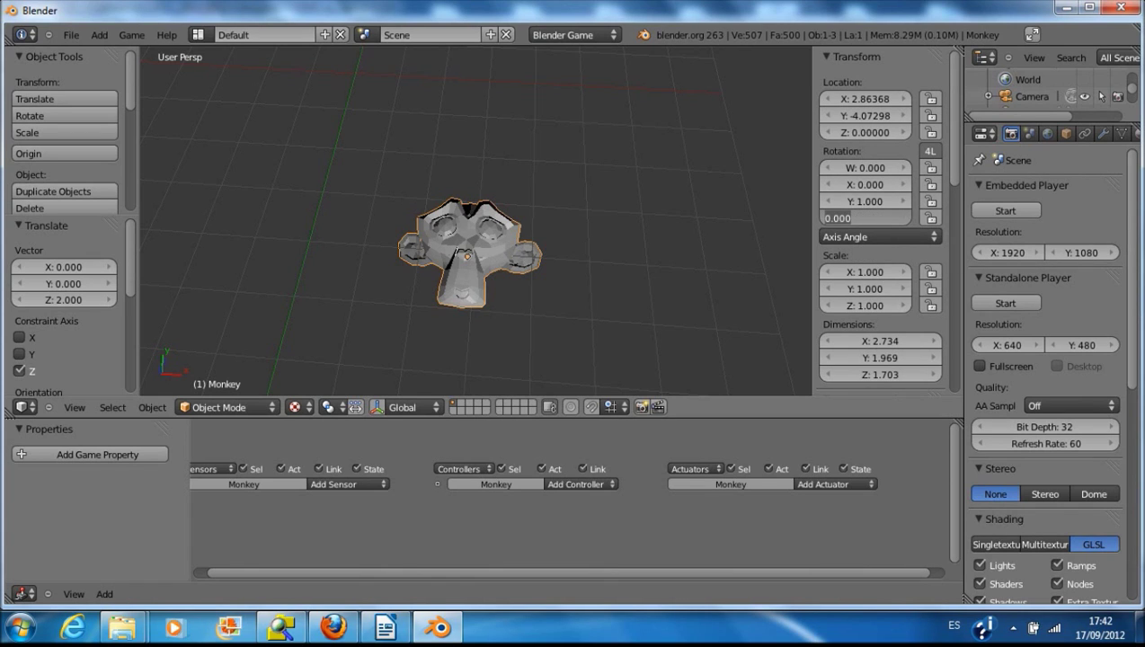
text(1)
key(Return)
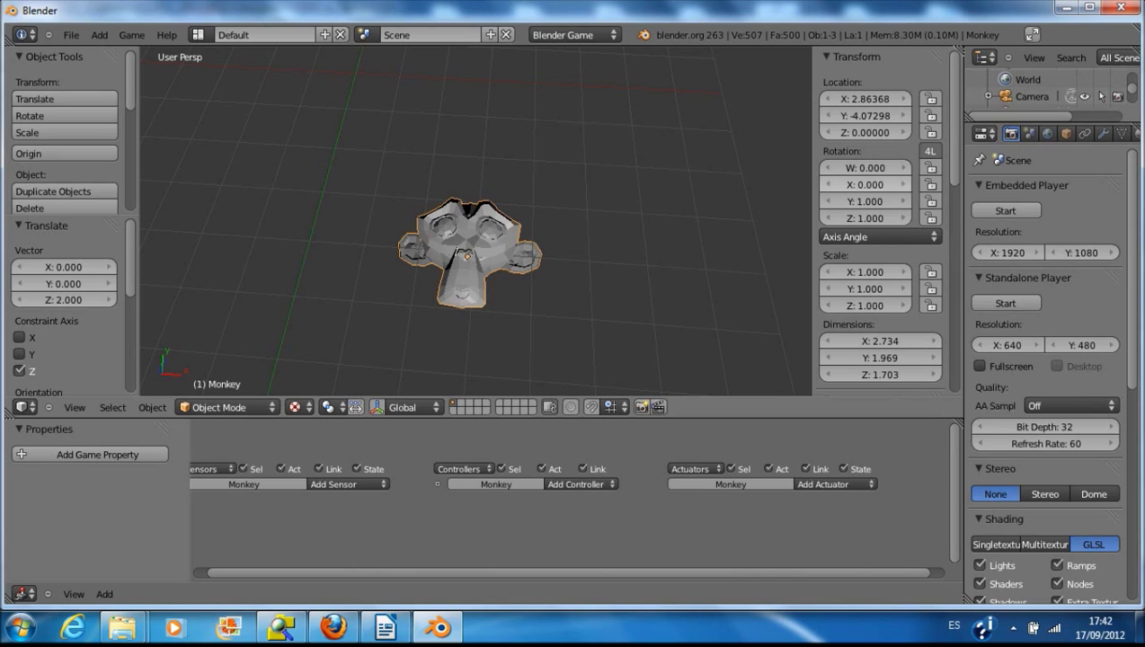
click(863, 185)
key(Return)
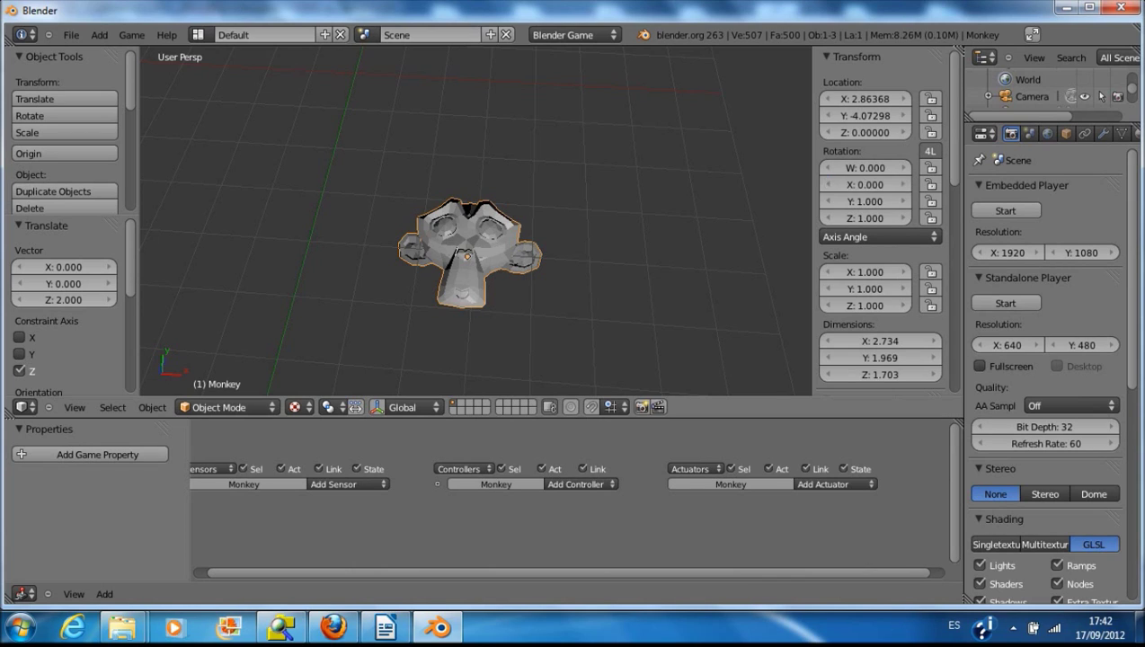
click(863, 202)
text(0)
key(Return)
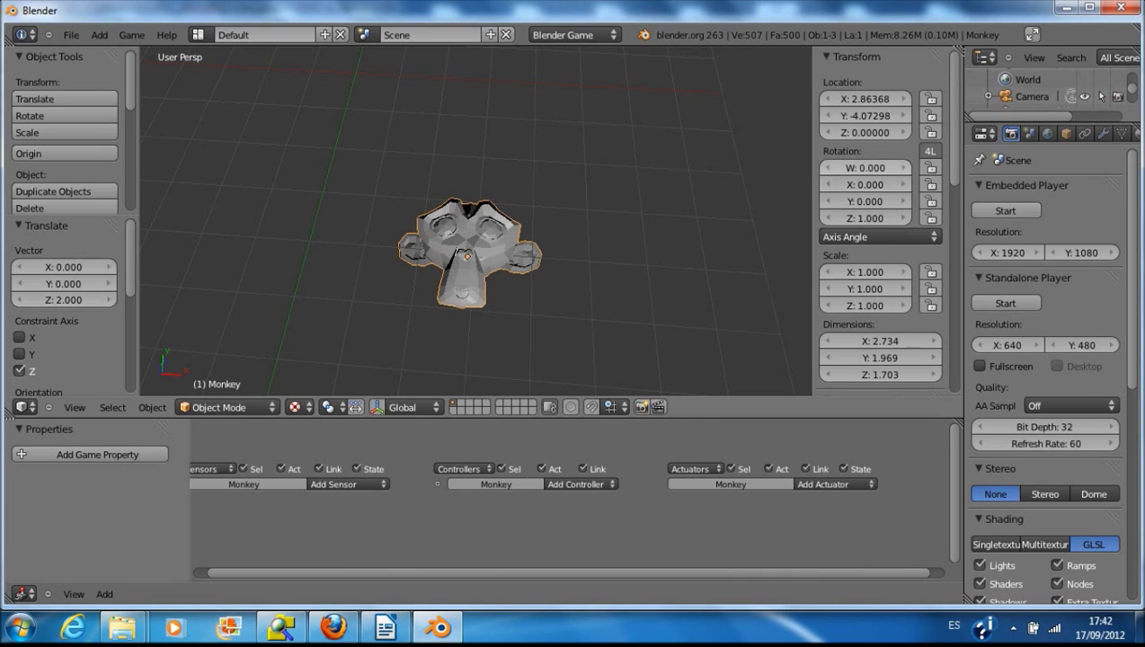
Step: Raise the rotation's W value stepwise past 1.500 to turn the monkey about Z, and return the rotation mode to XYZ Euler
click(904, 169)
click(904, 168)
click(904, 169)
click(904, 168)
click(904, 168)
click(905, 168)
click(905, 168)
click(904, 168)
click(904, 168)
click(904, 168)
click(904, 168)
click(904, 168)
middle_drag(719, 243, 663, 182)
click(905, 168)
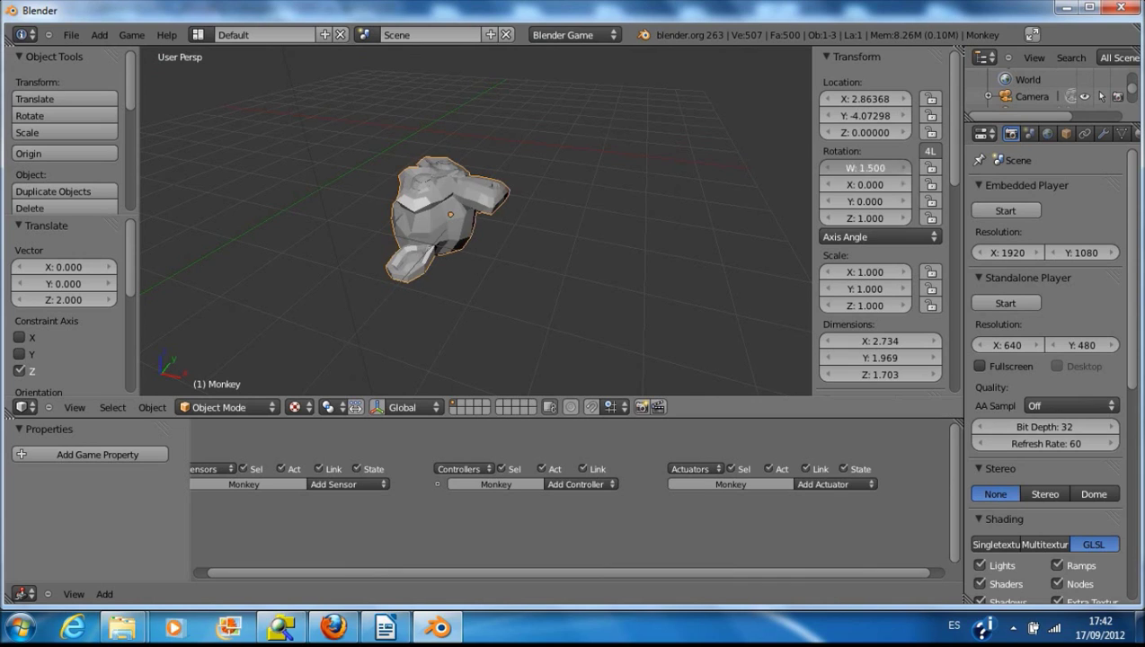
click(904, 168)
click(905, 168)
click(880, 237)
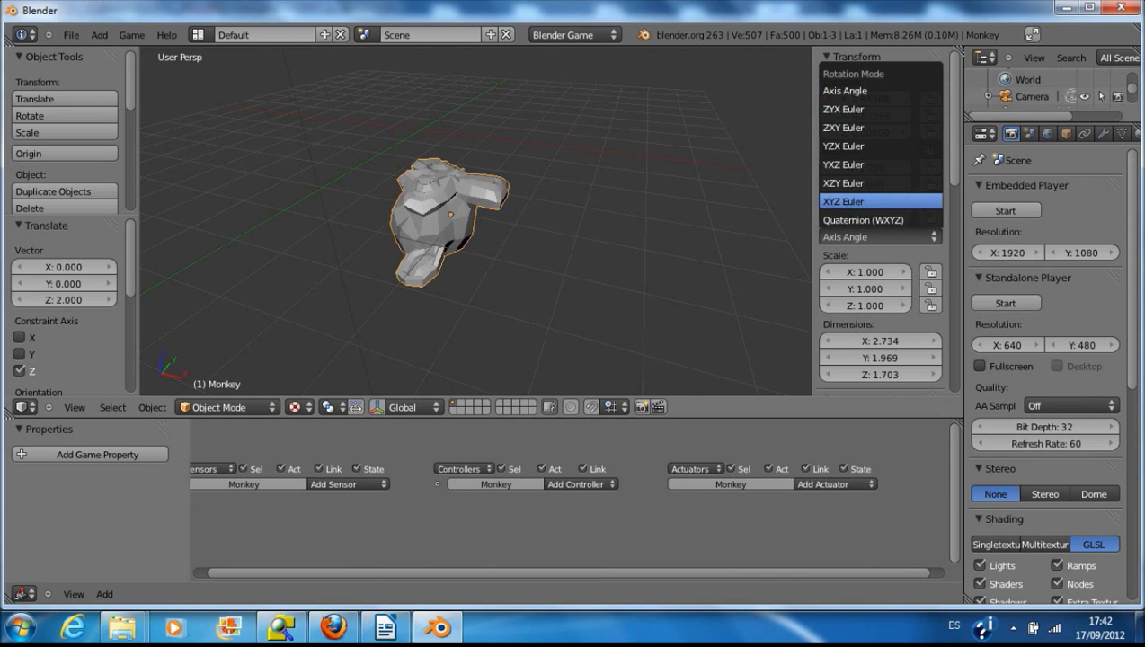
click(881, 201)
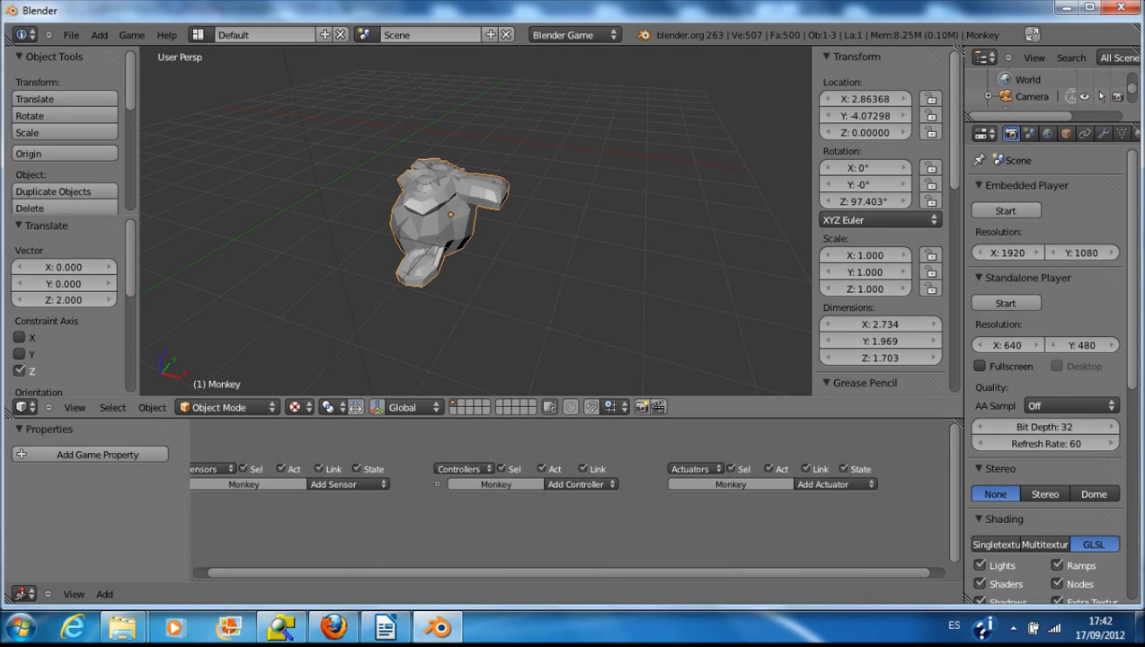
Step: Increase the 3D view's lens value to about 45.8
scroll(881, 220, down, 2)
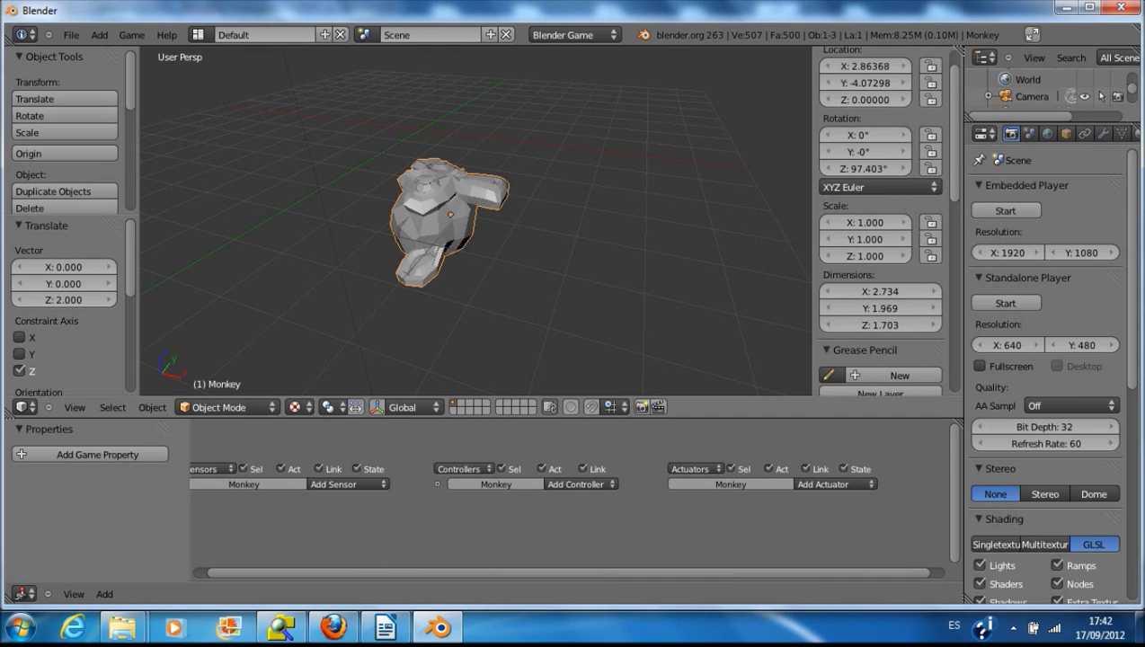
scroll(881, 220, down, 3)
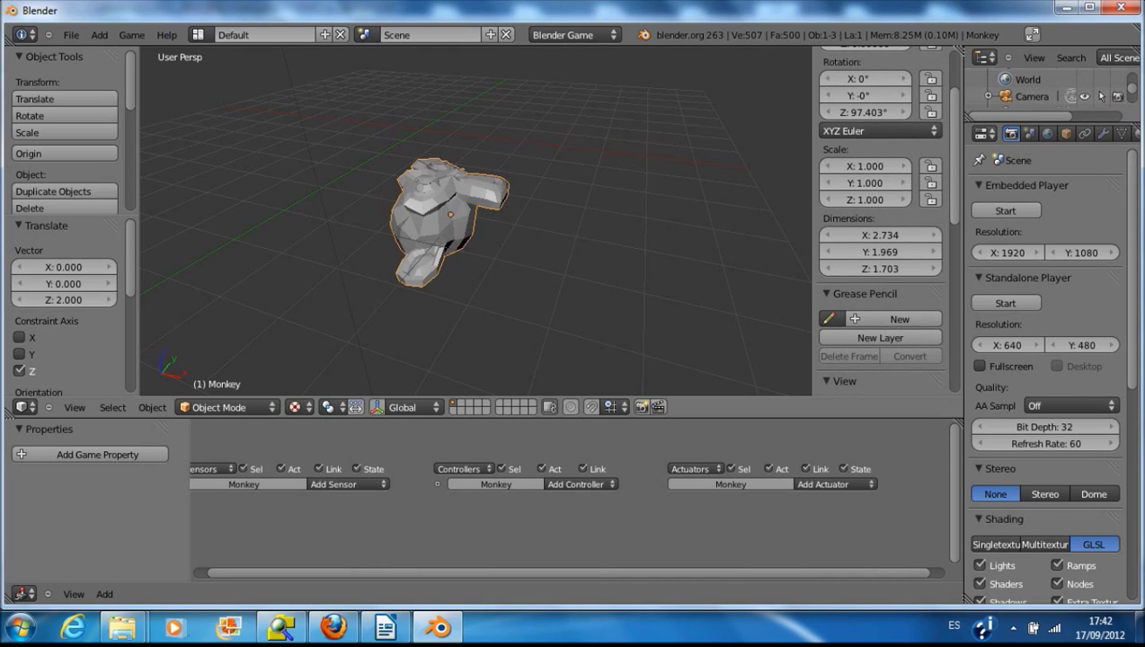
scroll(882, 220, down, 5)
scroll(881, 220, down, 6)
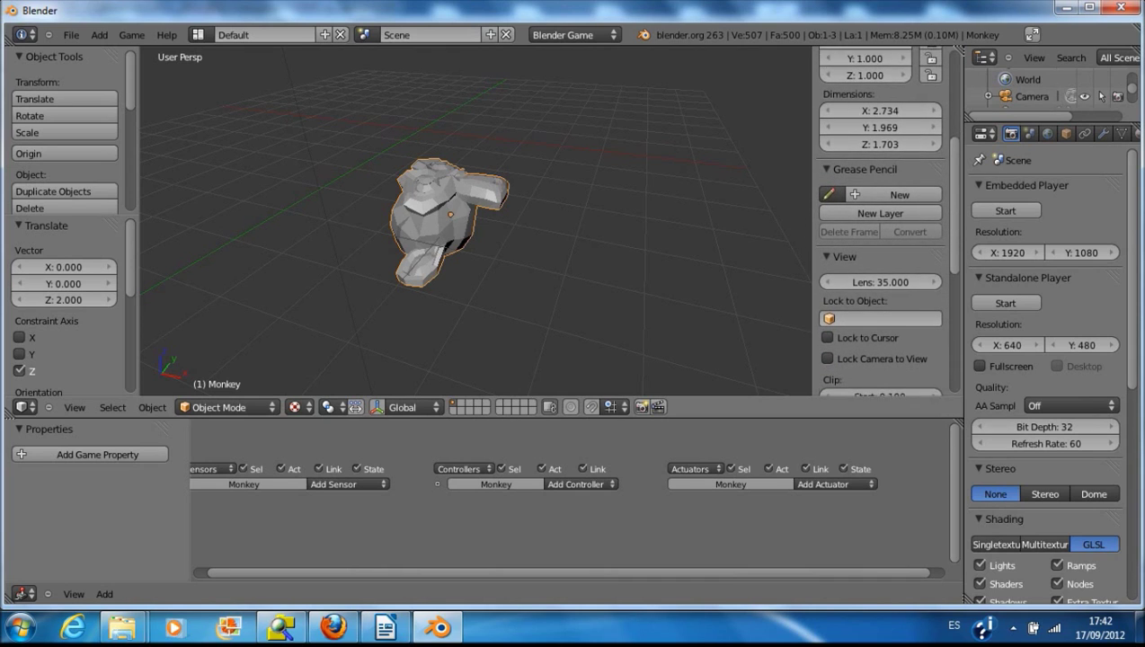
scroll(882, 220, down, 1)
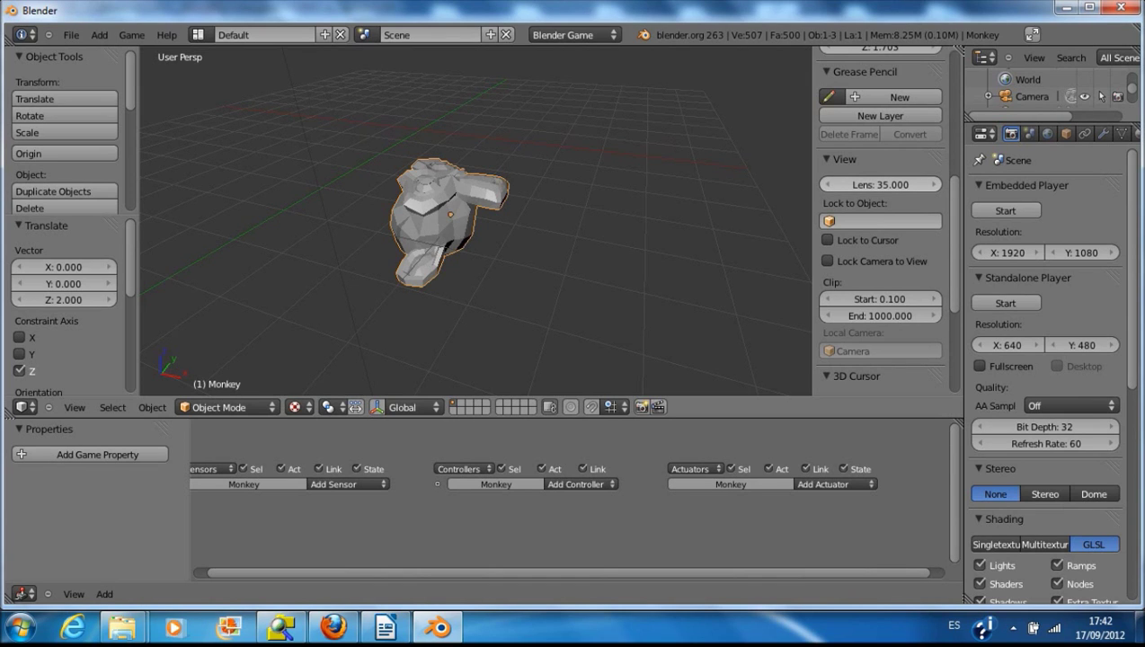
drag(880, 184, 934, 185)
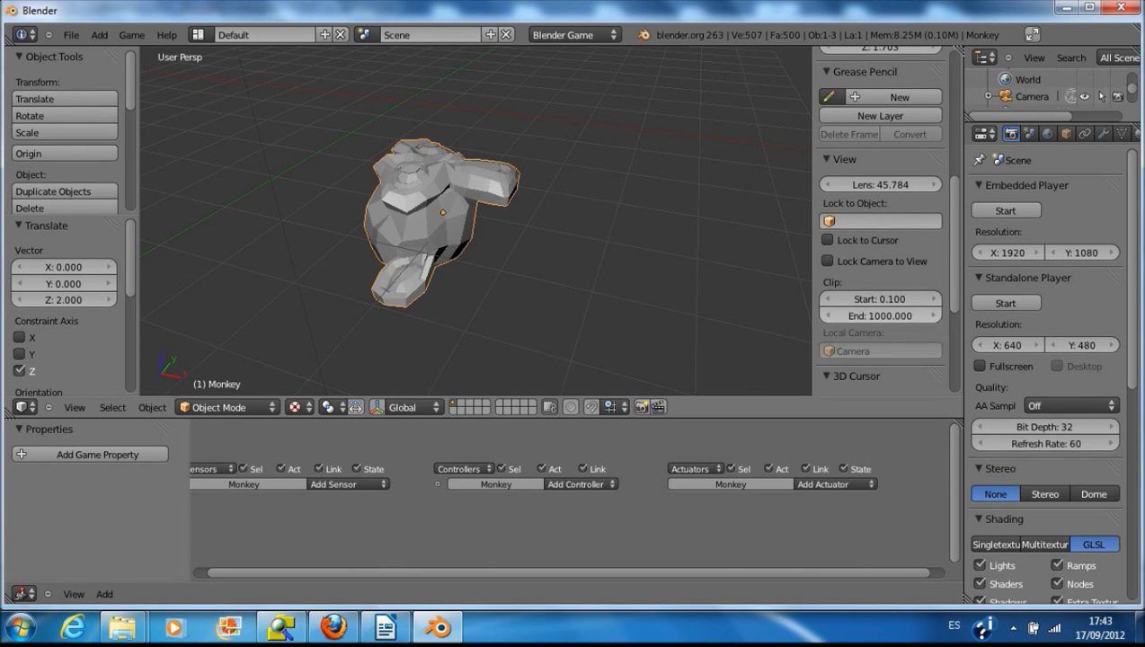
Step: Place the 3D cursor at several points around the monkey, ending at about X 4.49, Y -5.32, Z 2.02
scroll(881, 311, down, 1)
scroll(880, 269, down, 6)
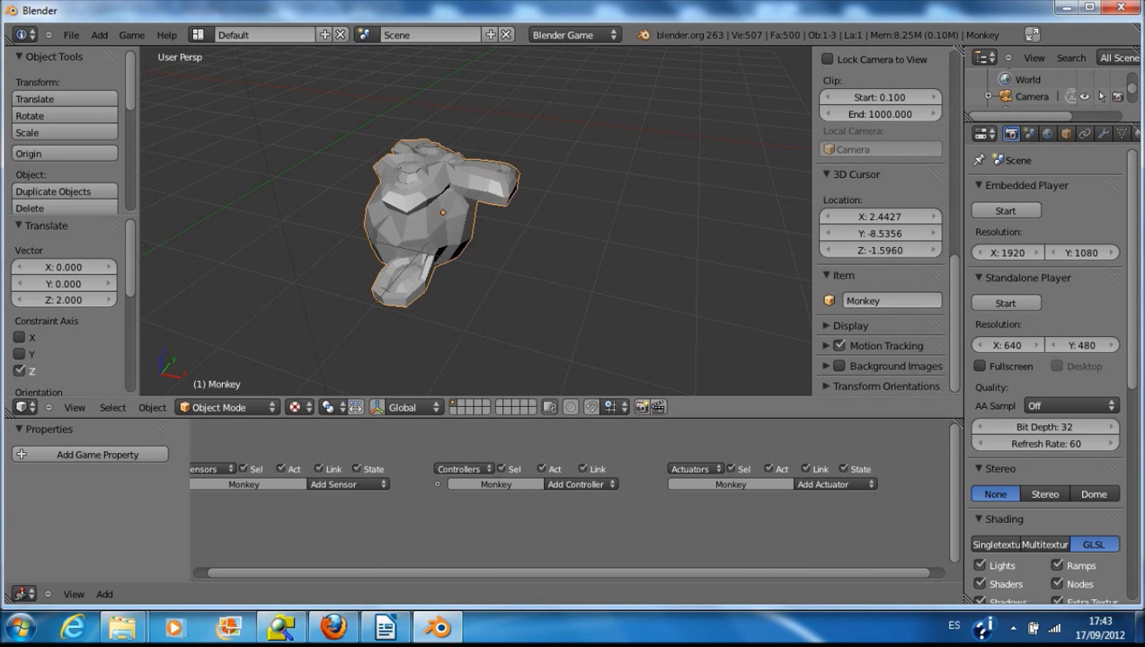
click(606, 158)
click(526, 108)
click(426, 86)
click(290, 137)
click(280, 219)
click(504, 302)
click(654, 230)
click(685, 148)
click(548, 102)
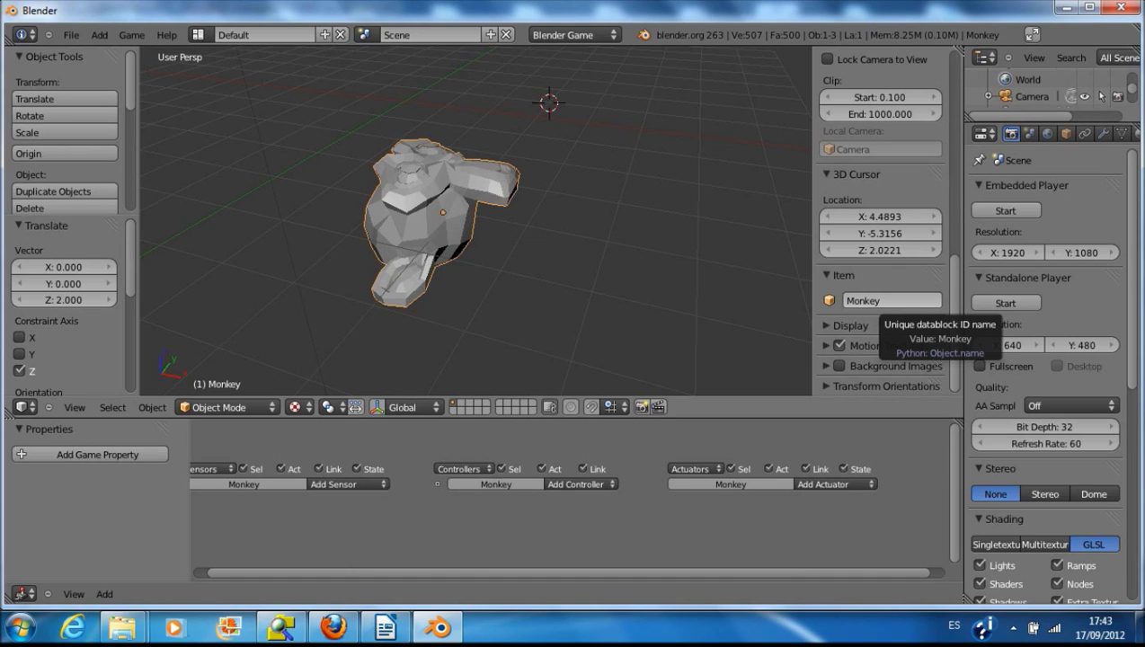
Step: Rename the monkey object to Mono
click(890, 301)
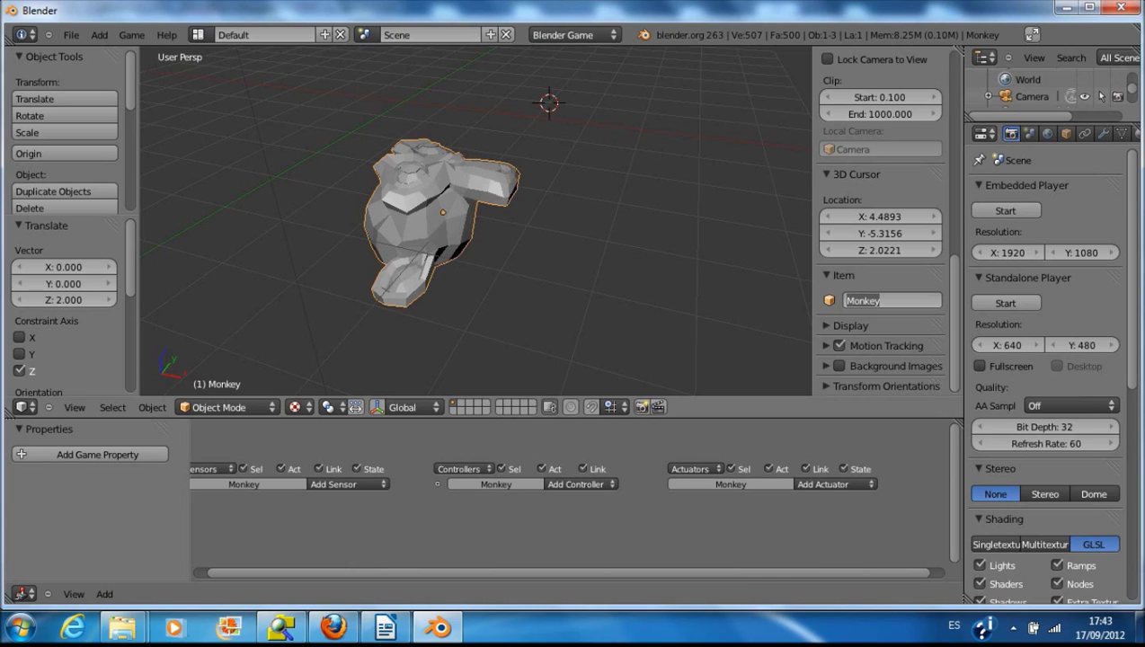
text(Mono)
key(Return)
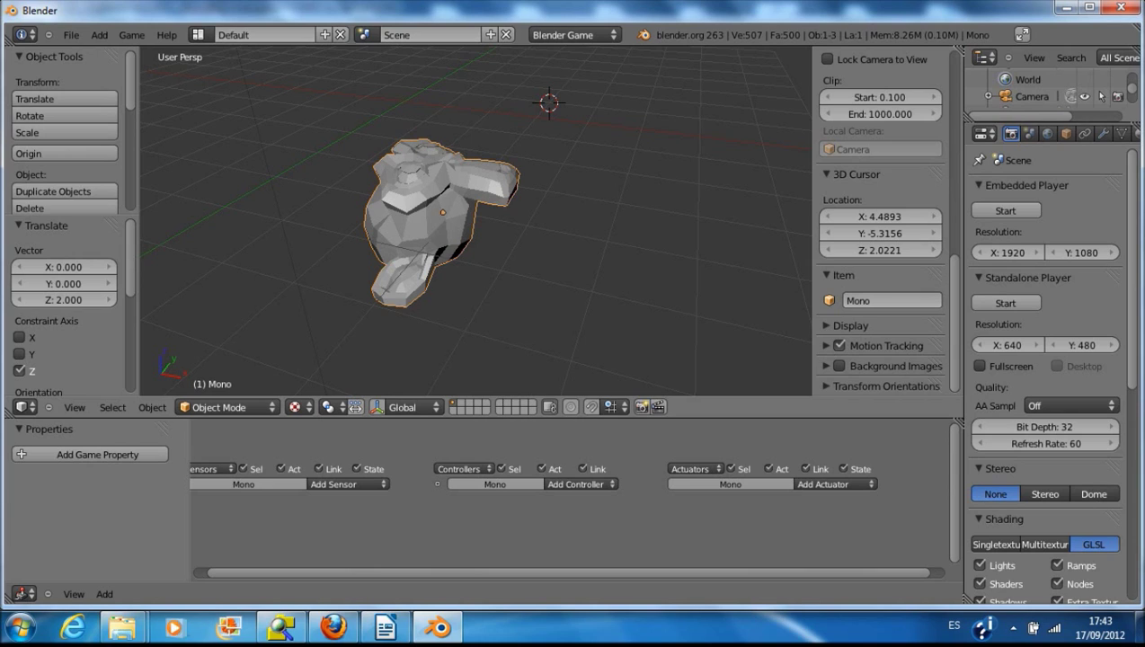
Step: Enlarge the Outliner area so every scene object is listed, and collapse the object's Item section
drag(1050, 123, 1050, 263)
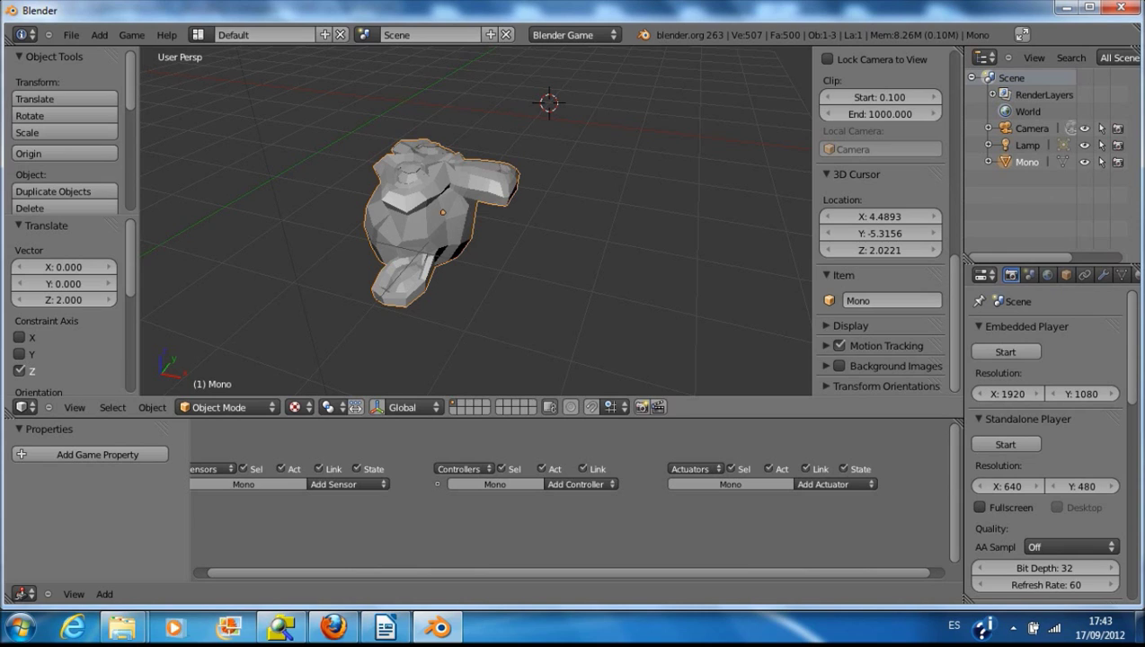
click(827, 276)
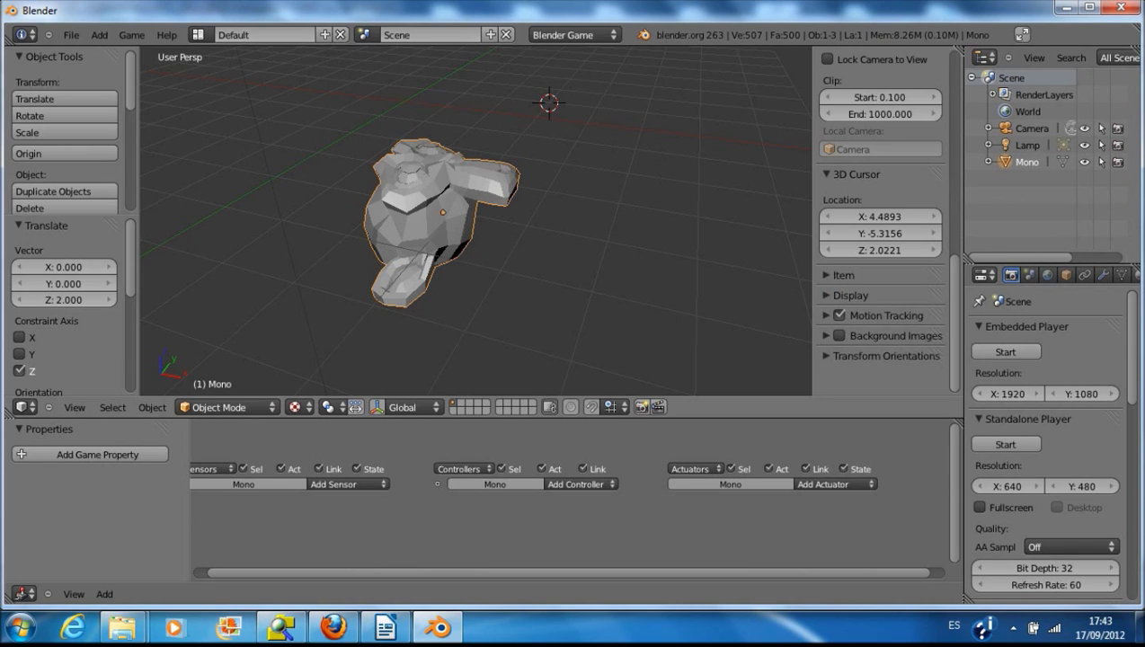
Step: Examine the 3D view's Display options and its Background Images settings
click(827, 296)
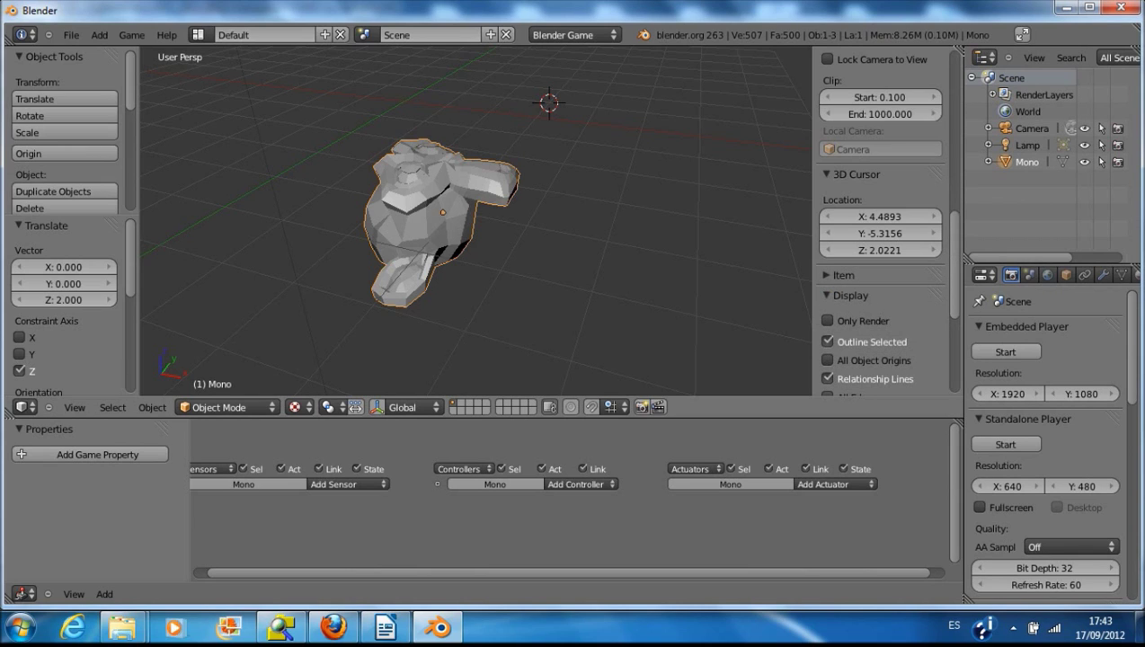
scroll(881, 225, down, 6)
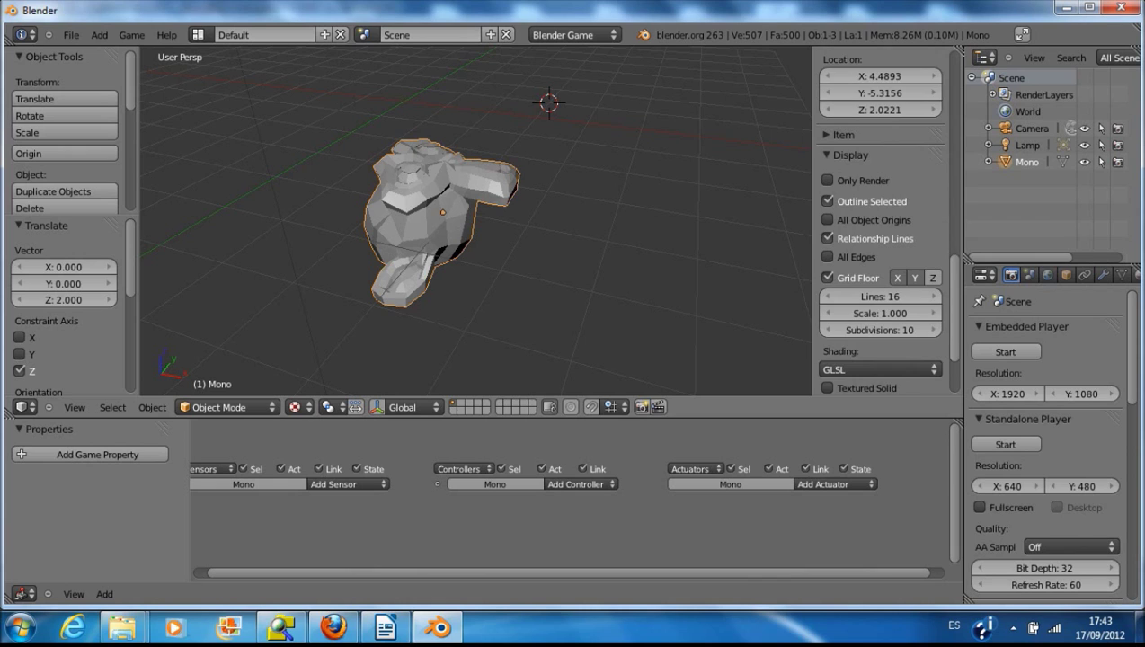
scroll(881, 225, down, 4)
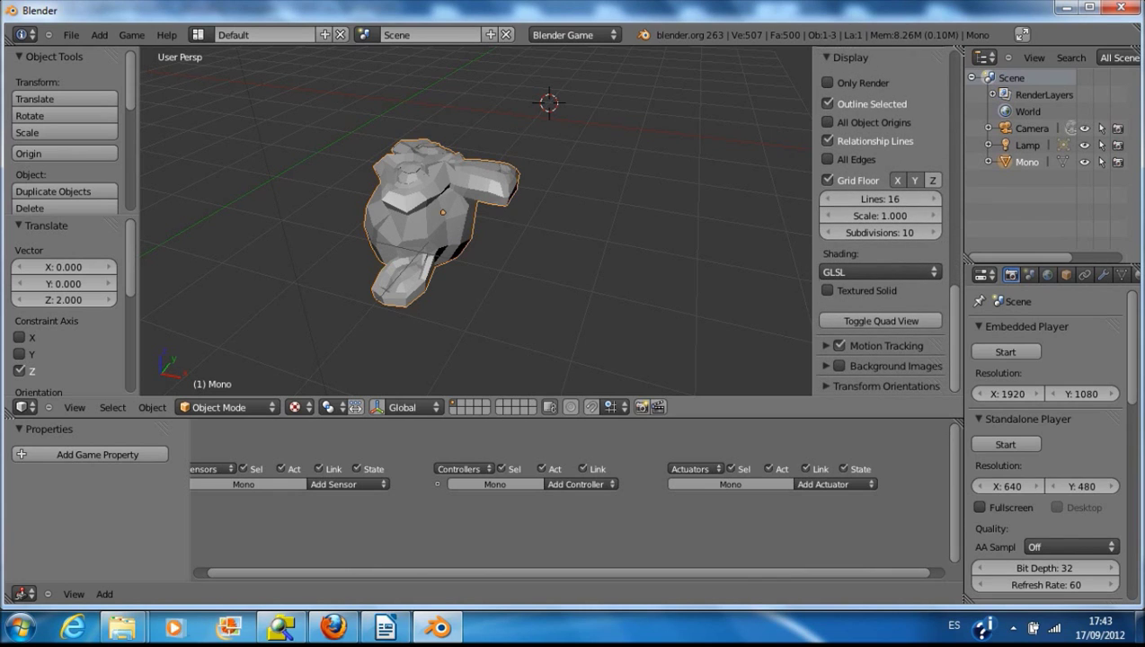
scroll(881, 238, up, 1)
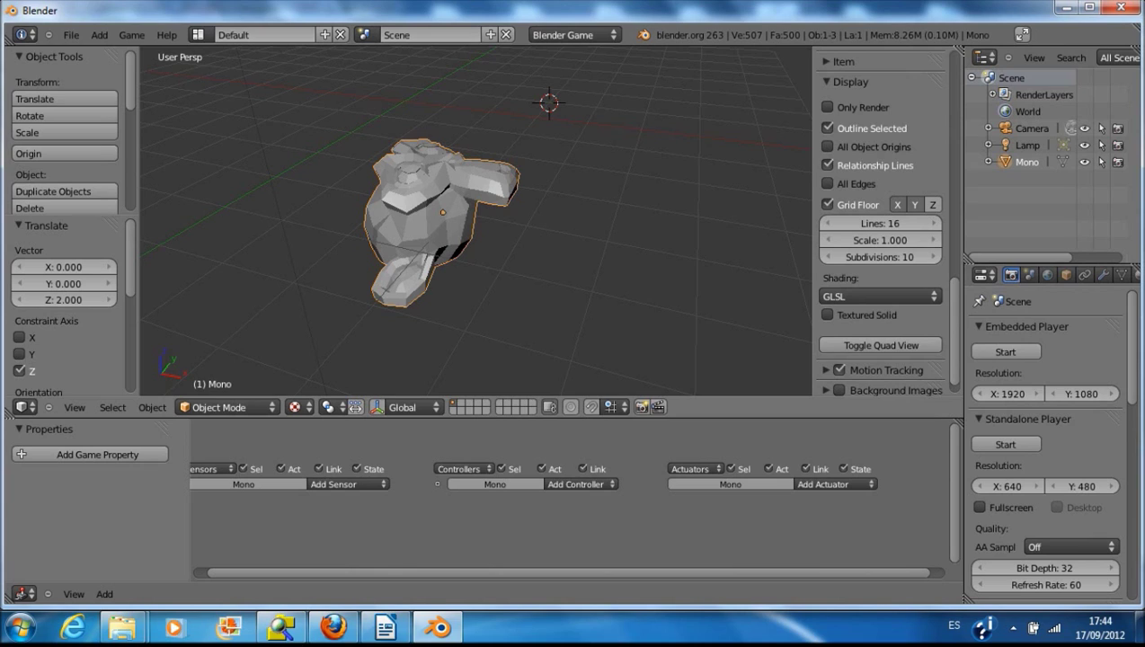
scroll(881, 220, up, 1)
click(850, 115)
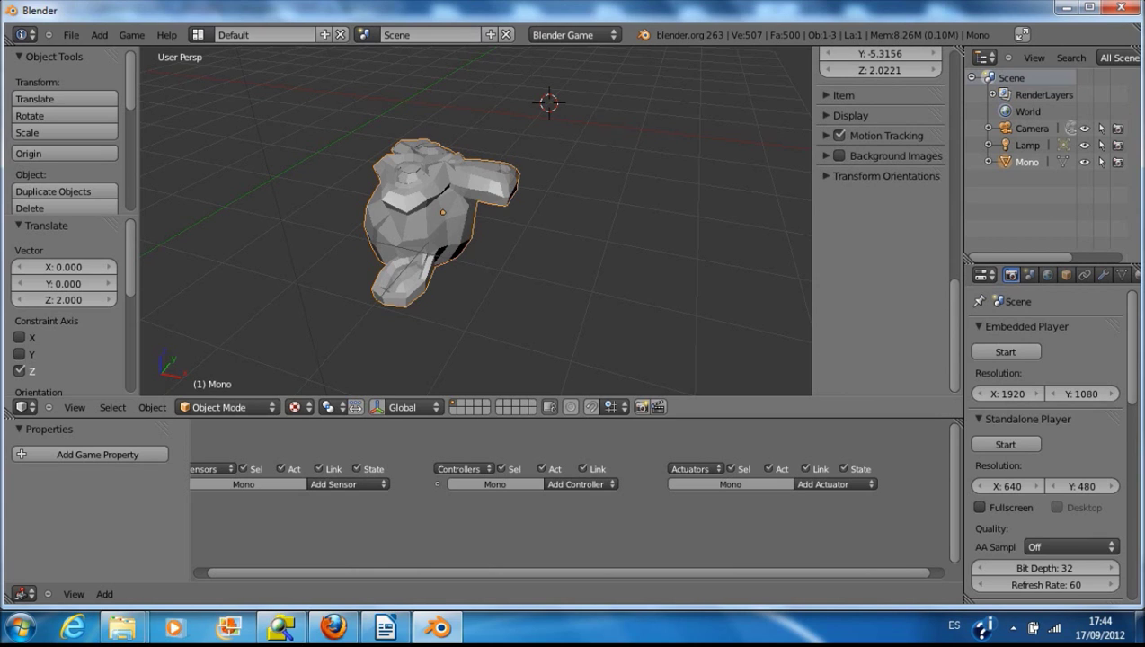
click(863, 155)
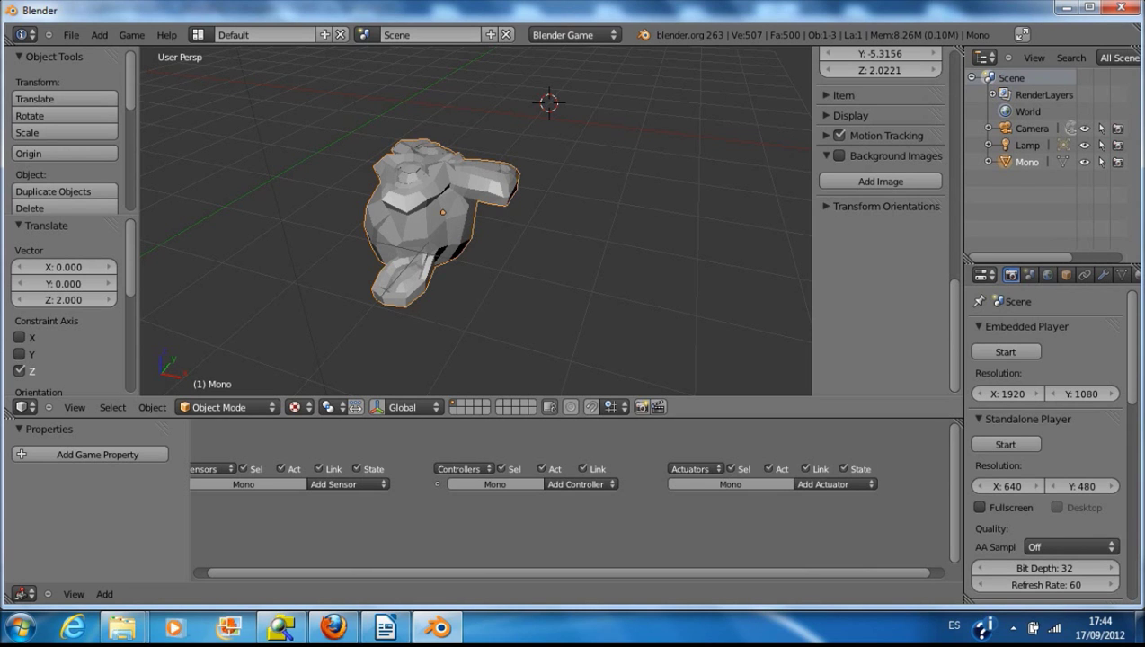
scroll(881, 207, up, 10)
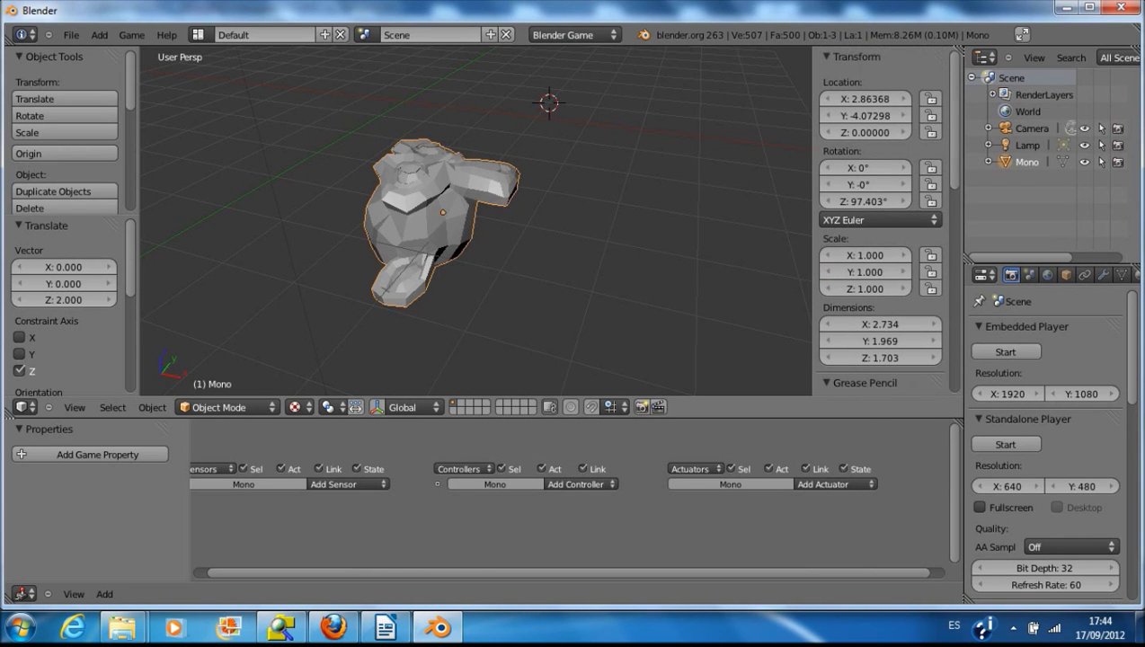
Step: Lock the monkey's X, Y and Z location and try to move it in the view
middle_drag(540, 185, 392, 248)
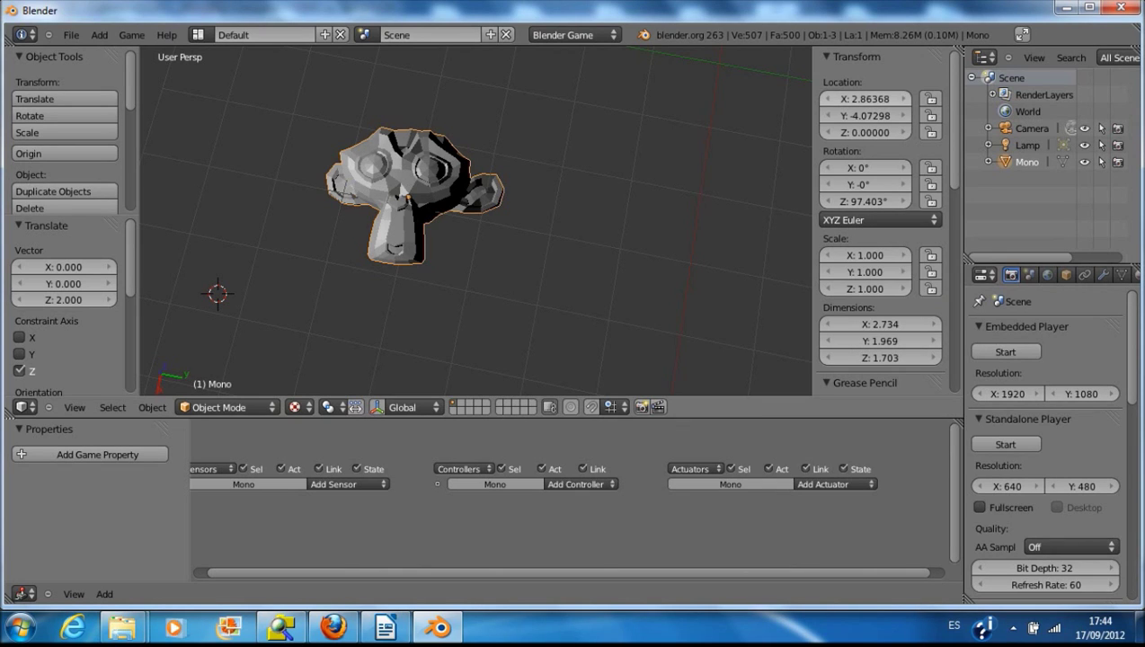
click(931, 99)
click(932, 115)
click(932, 133)
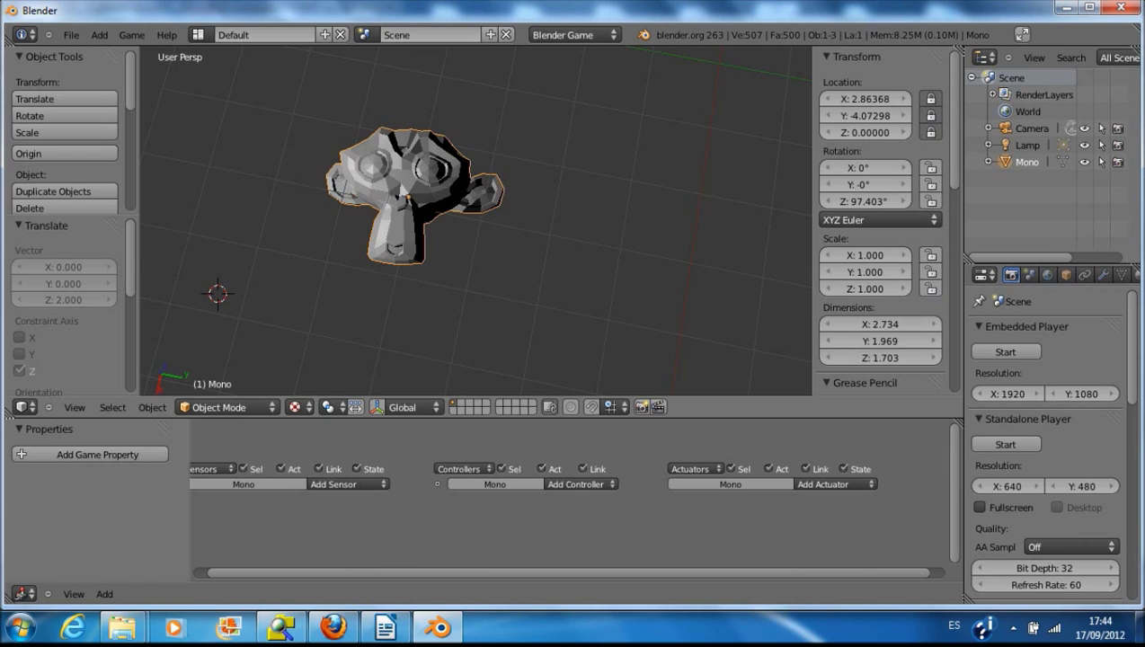
key(g)
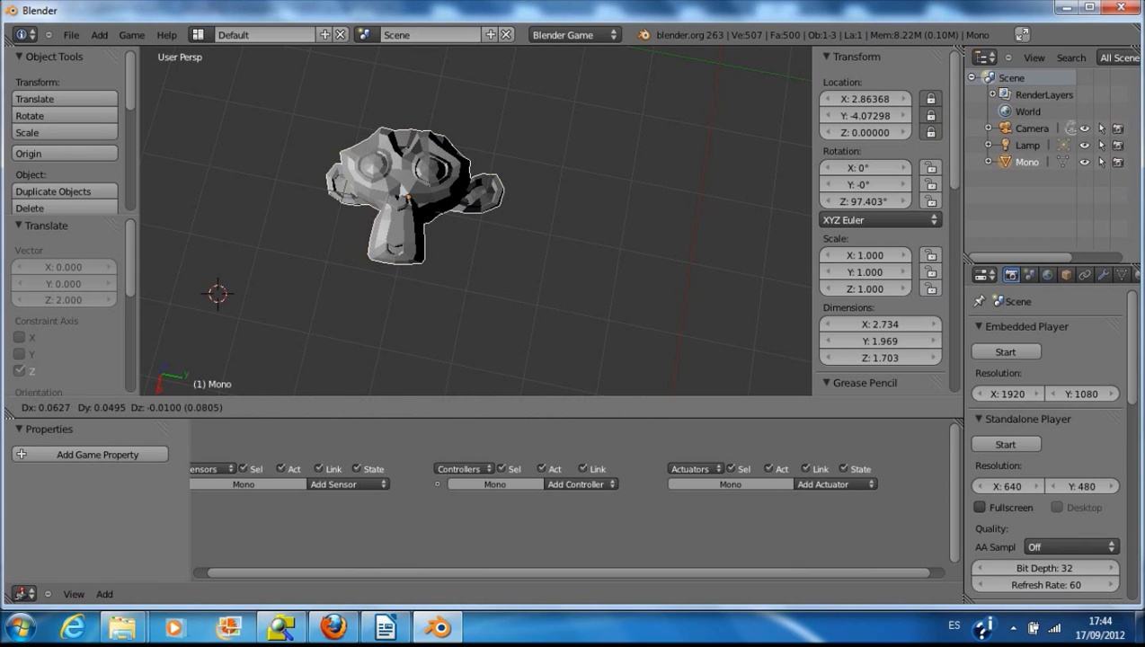
key(Return)
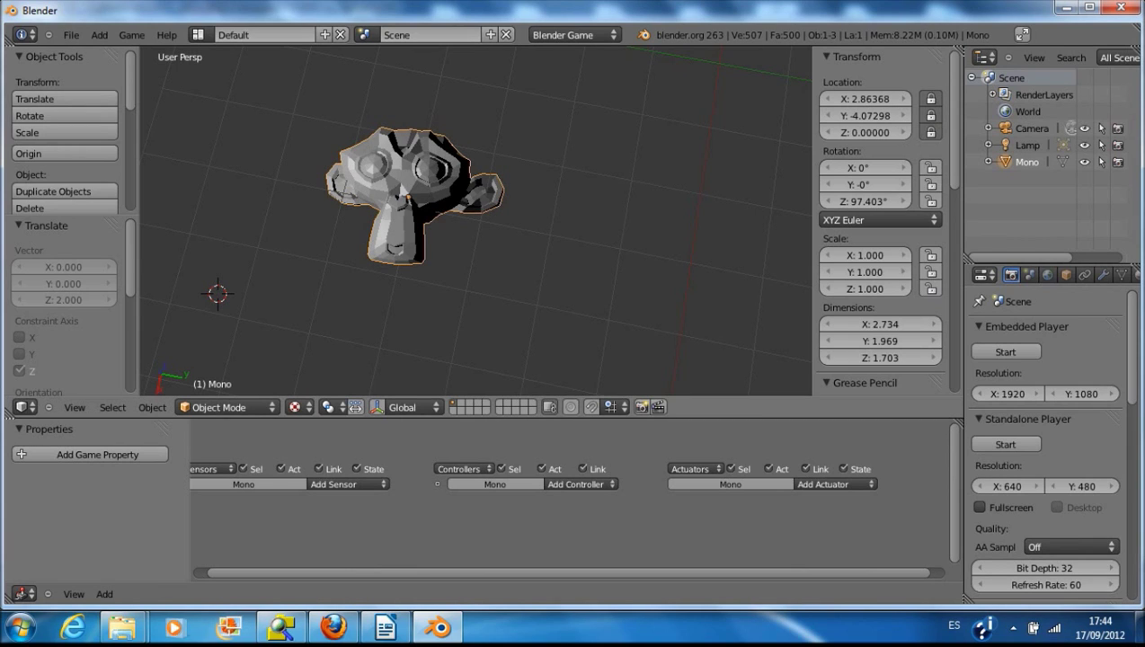
Step: Unlock the monkey's Z and Y location, try moving it with only X locked, and unlock X as well
click(932, 132)
click(931, 115)
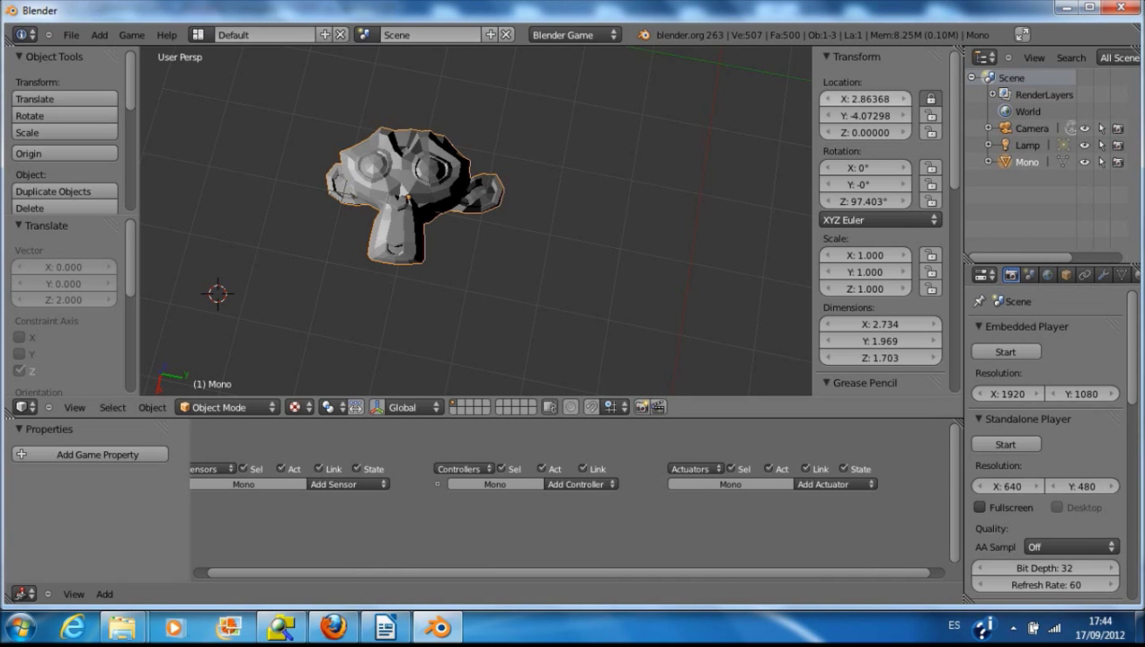
key(g)
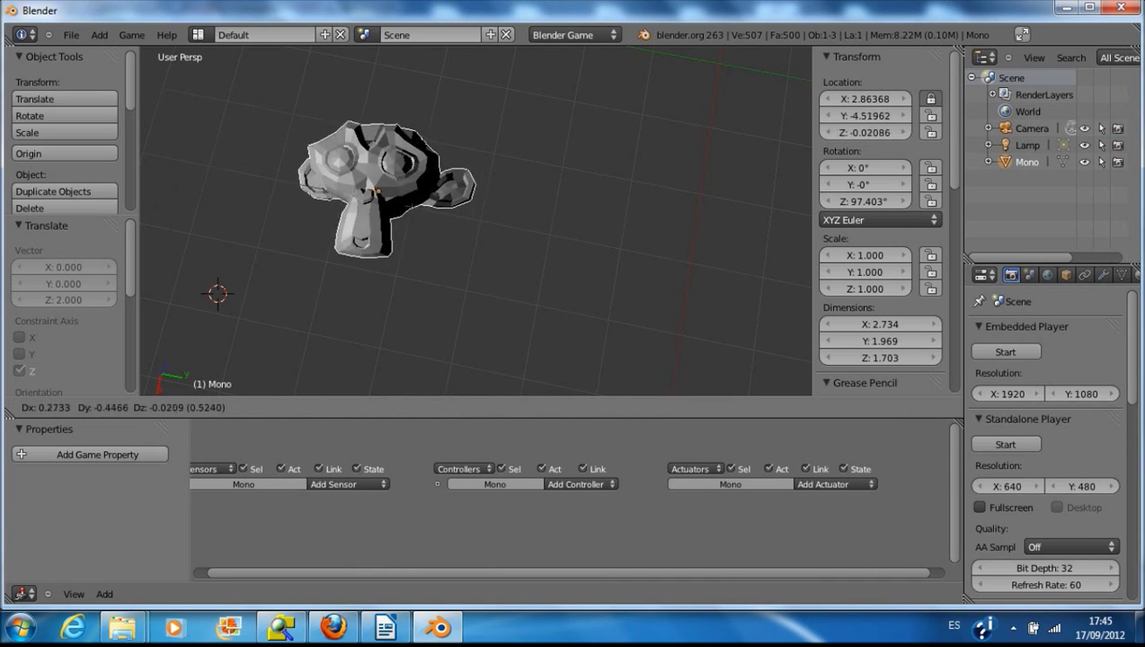
key(Escape)
click(932, 99)
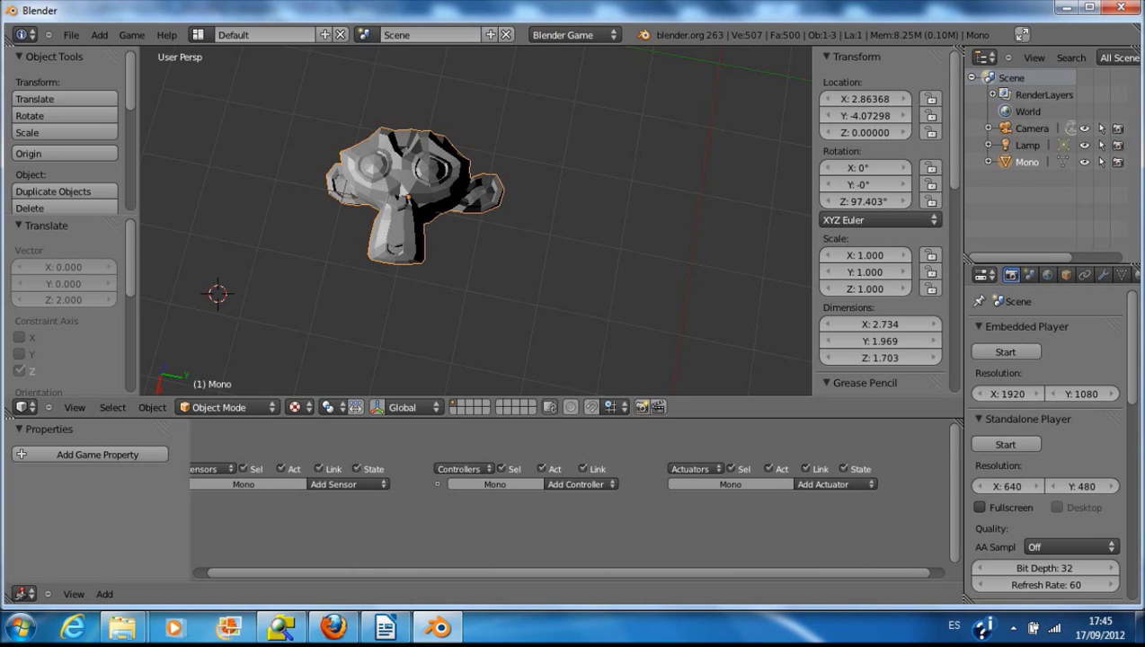
Step: Widen the object tools area beside the 3D view to about twice its width
scroll(881, 216, down, 6)
scroll(881, 216, up, 6)
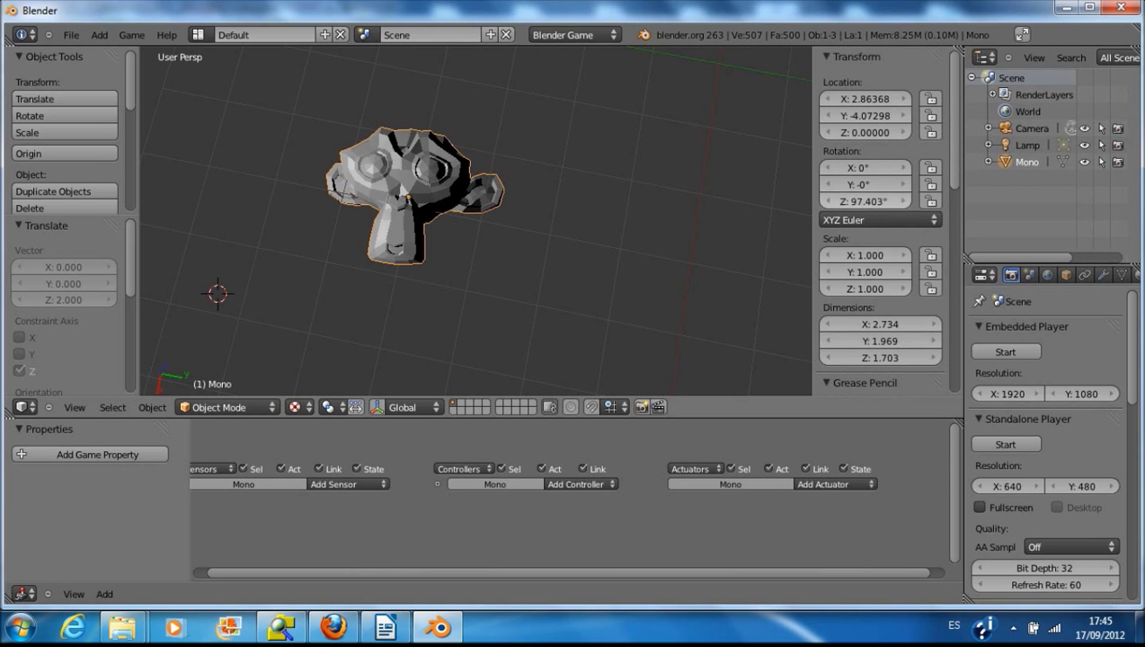
drag(136, 270, 275, 270)
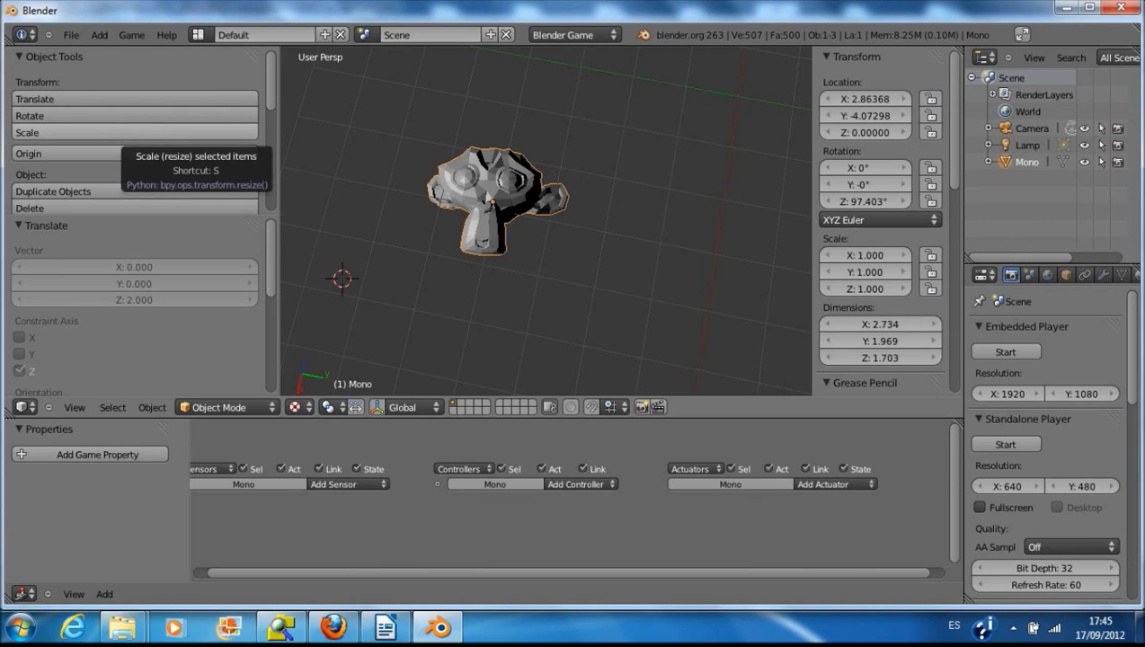
scroll(130, 126, down, 2)
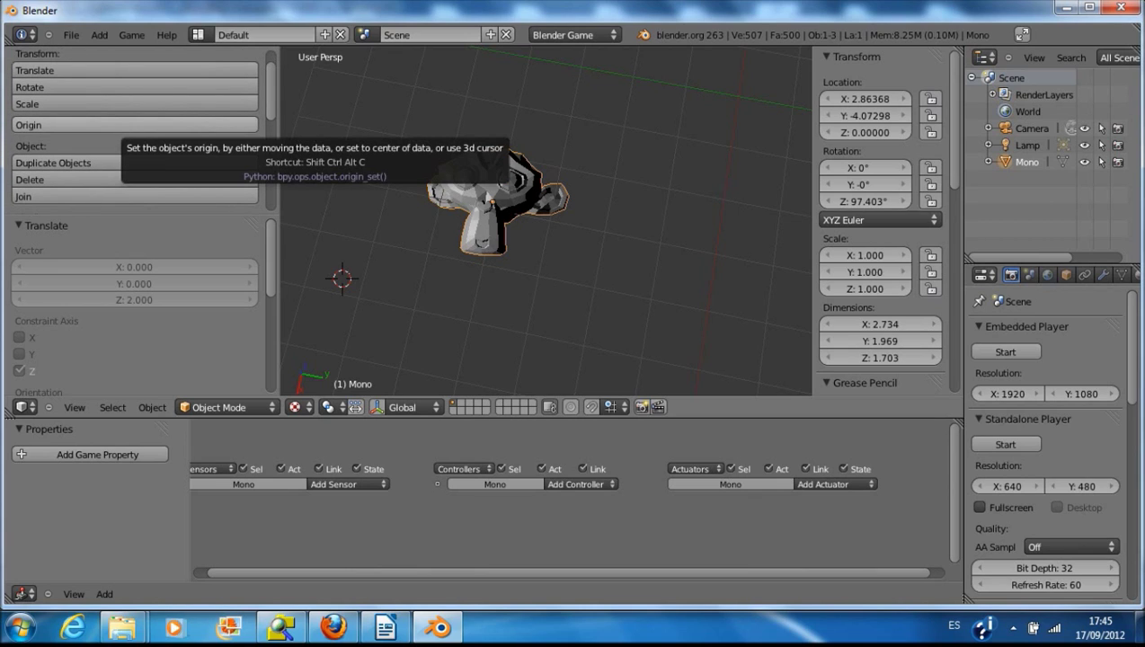
Step: Set the monkey's origin to the 3D cursor and try rotating the monkey around it without keeping the rotation
scroll(458, 181, up, 3)
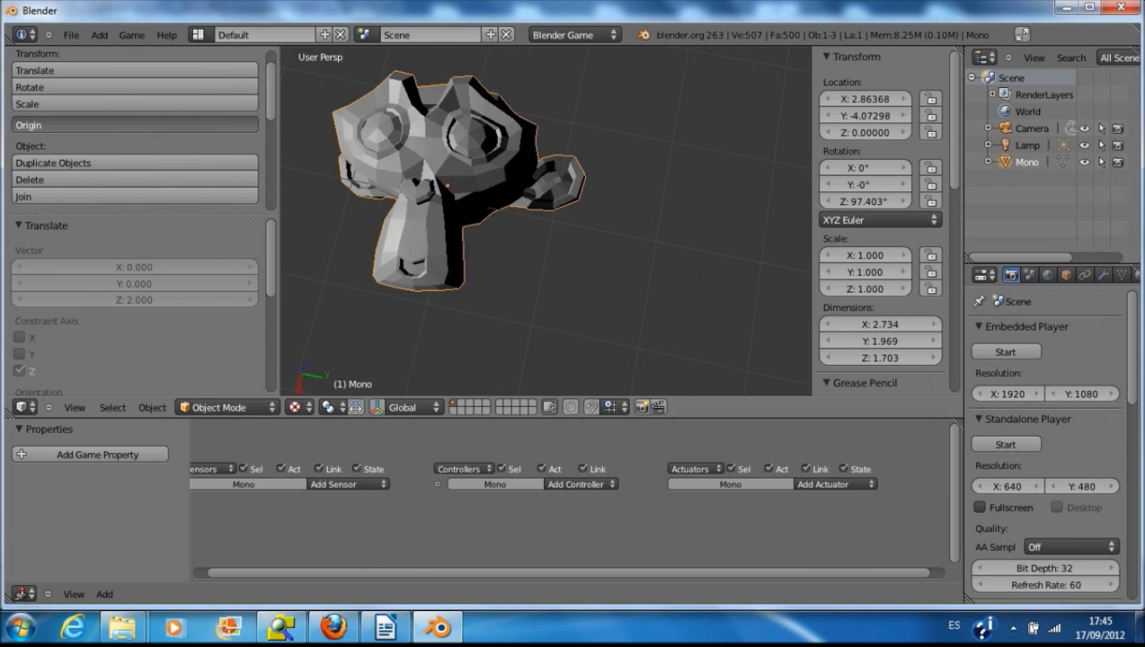
click(72, 125)
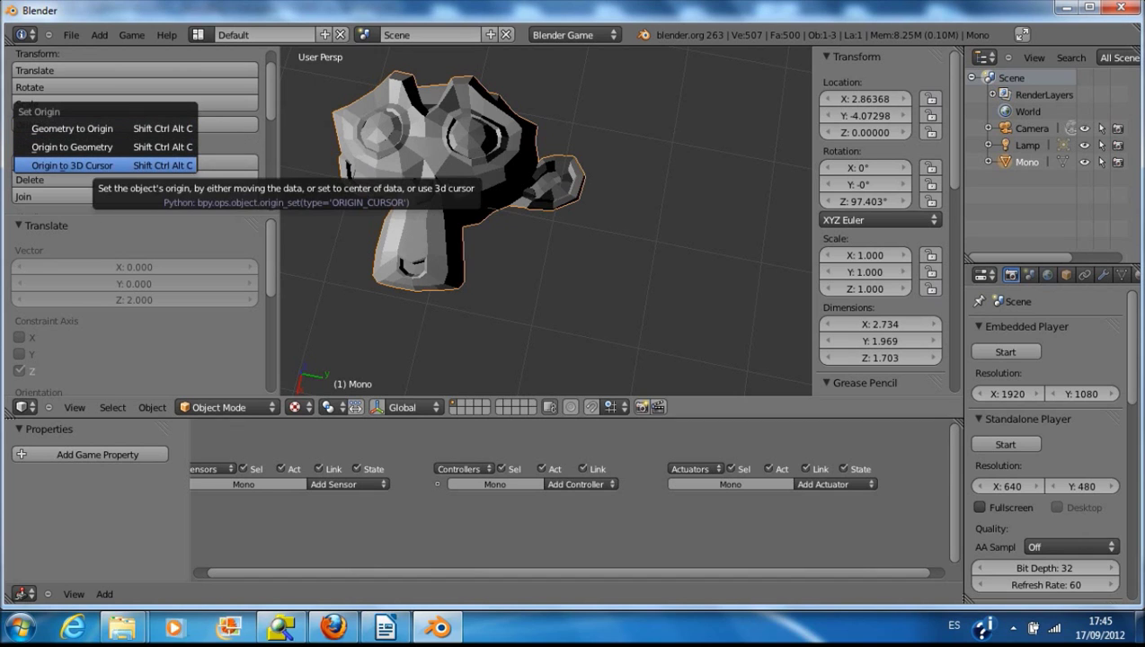
click(72, 165)
scroll(503, 207, down, 4)
scroll(503, 207, down, 2)
scroll(503, 207, up, 1)
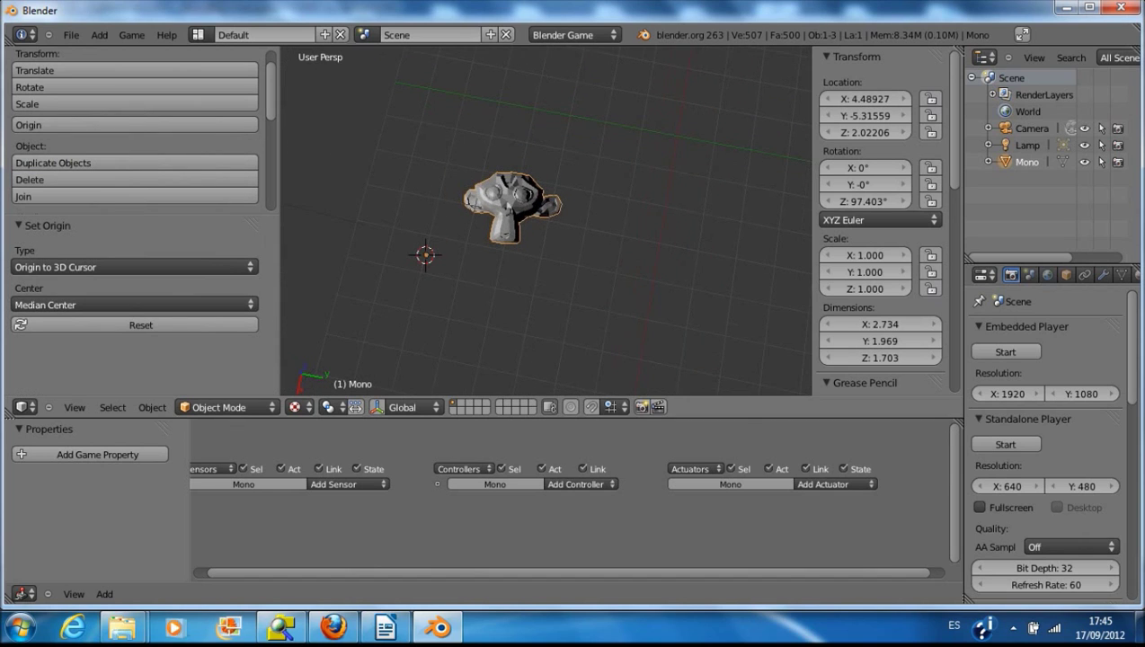
scroll(503, 207, up, 1)
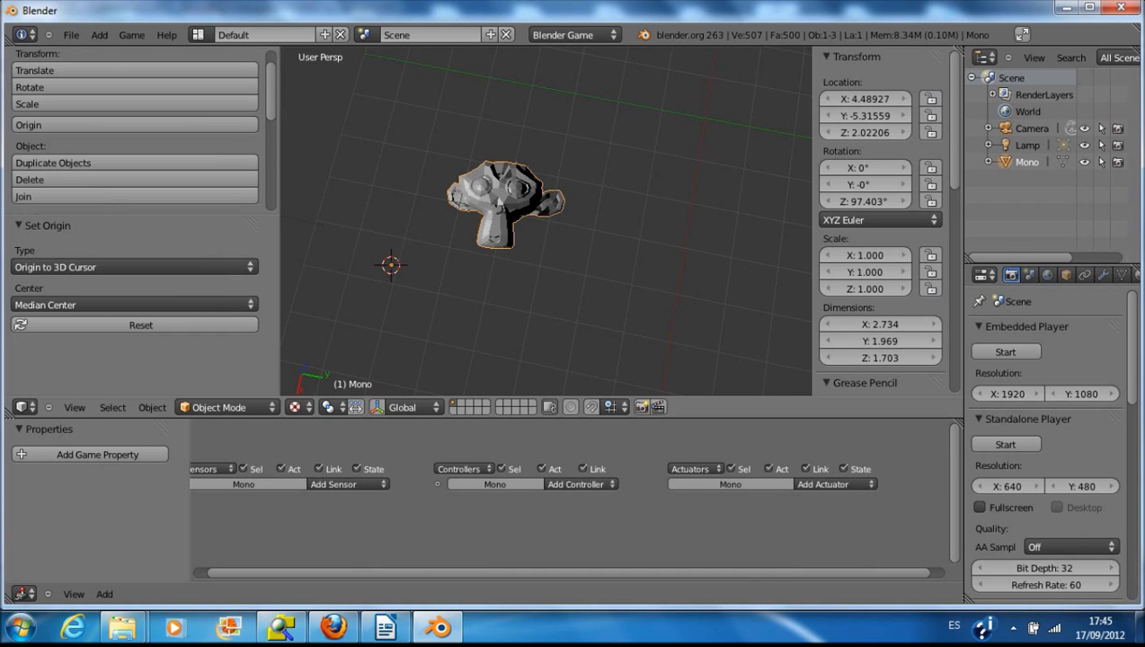
key(r)
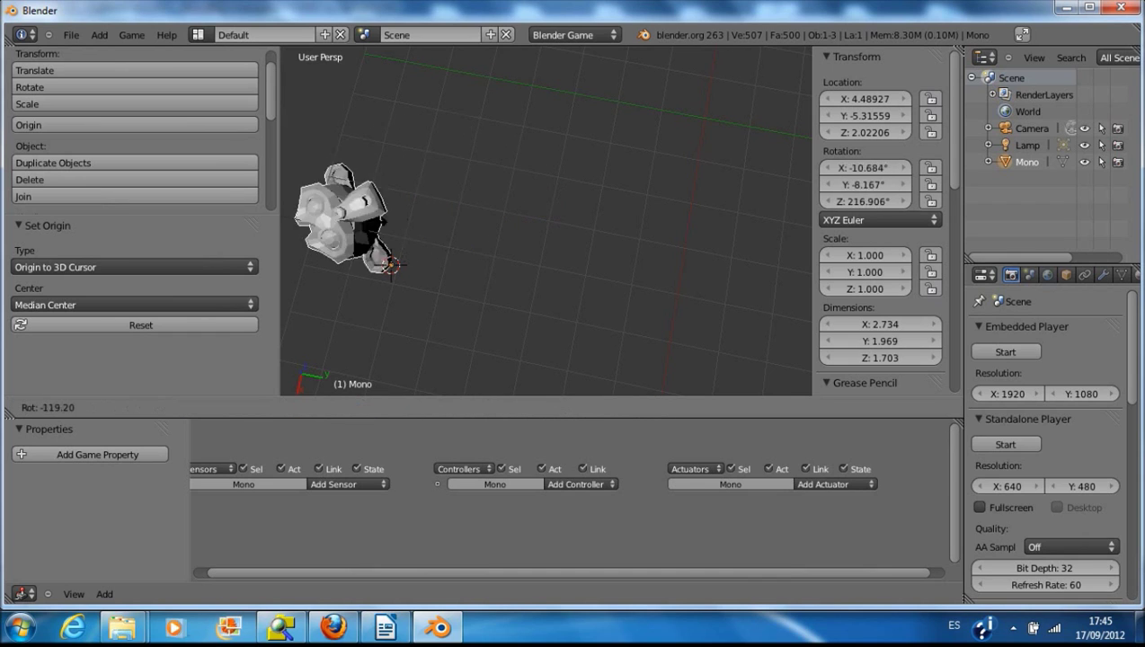
key(Escape)
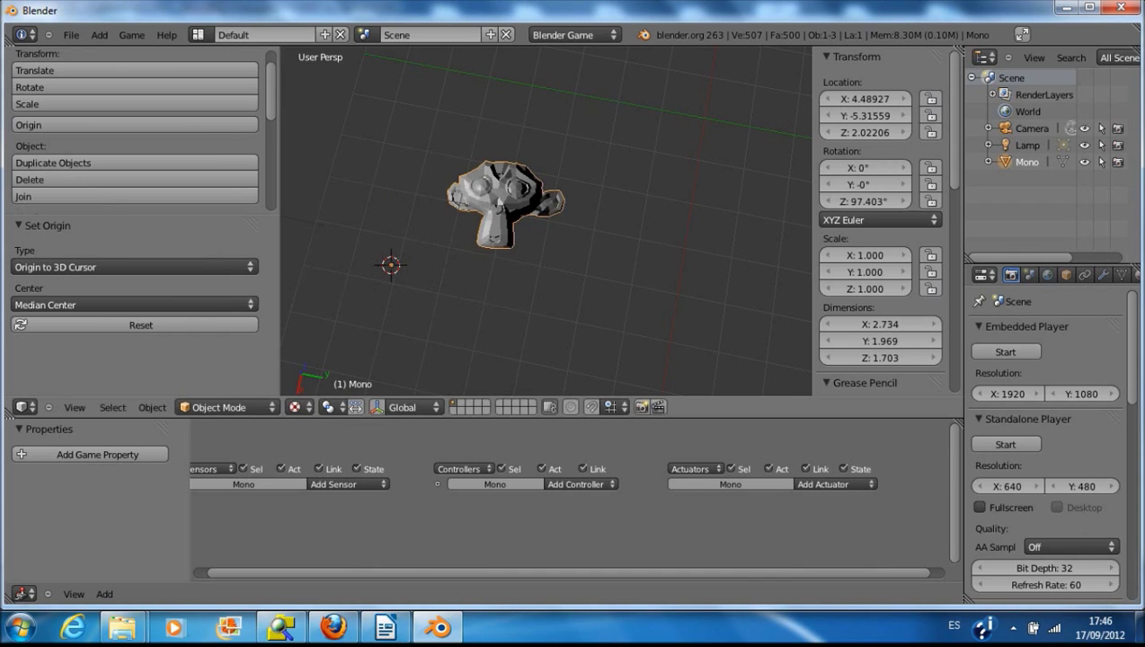
Step: Change the origin type to Origin to Geometry and try rotating the monkey around its own centre without keeping the rotation
click(135, 267)
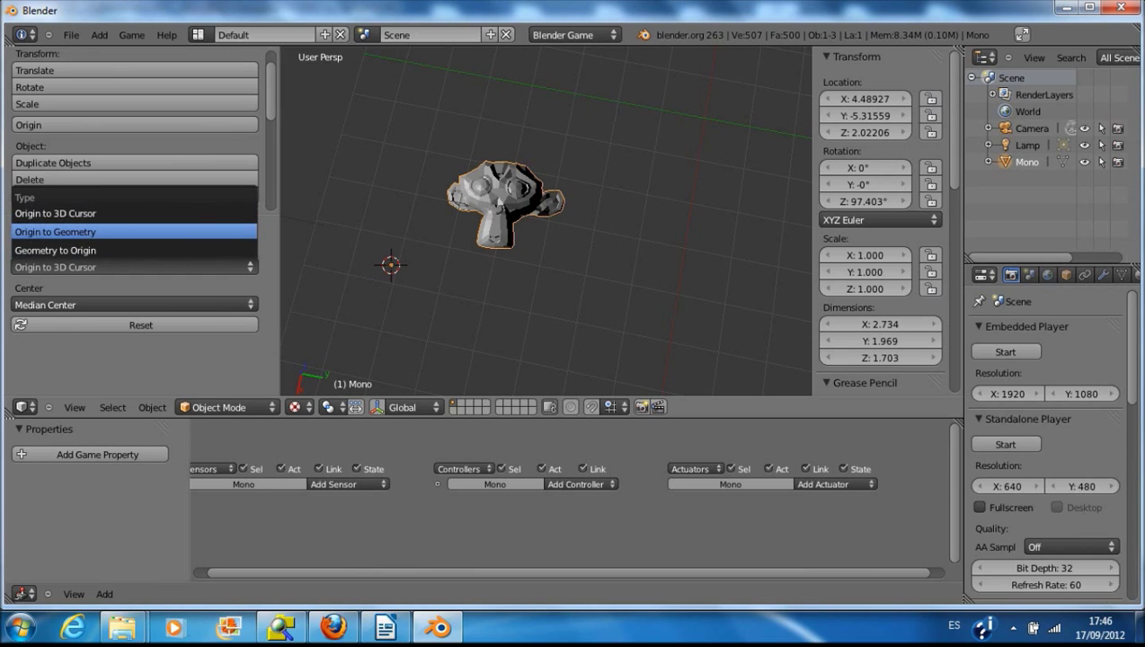
click(135, 232)
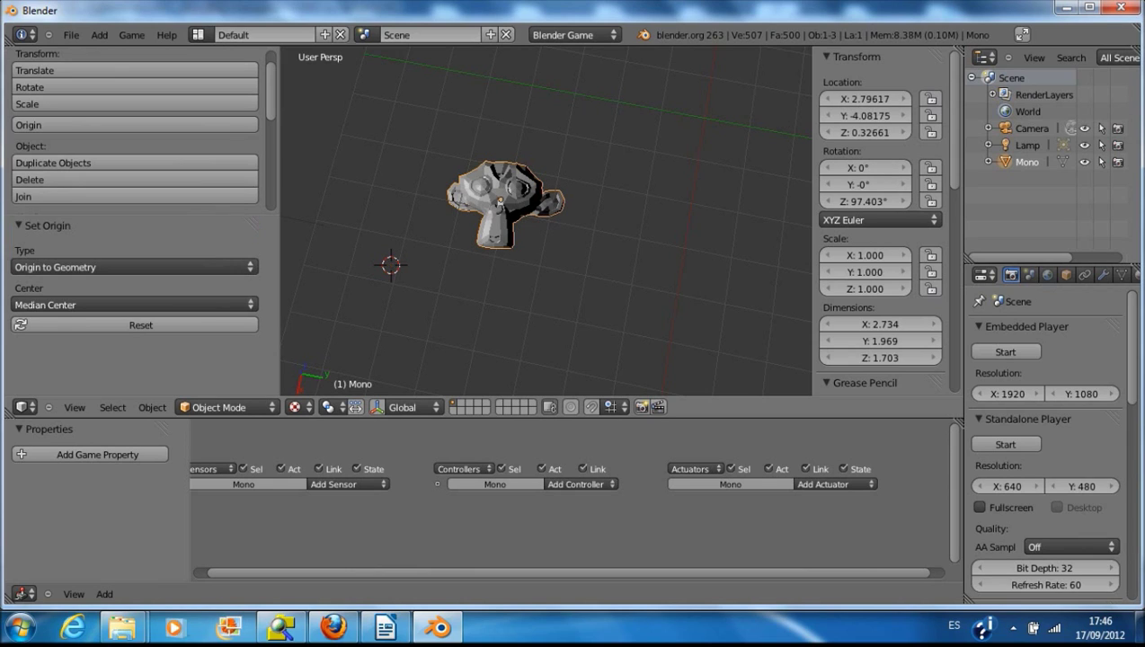
key(r)
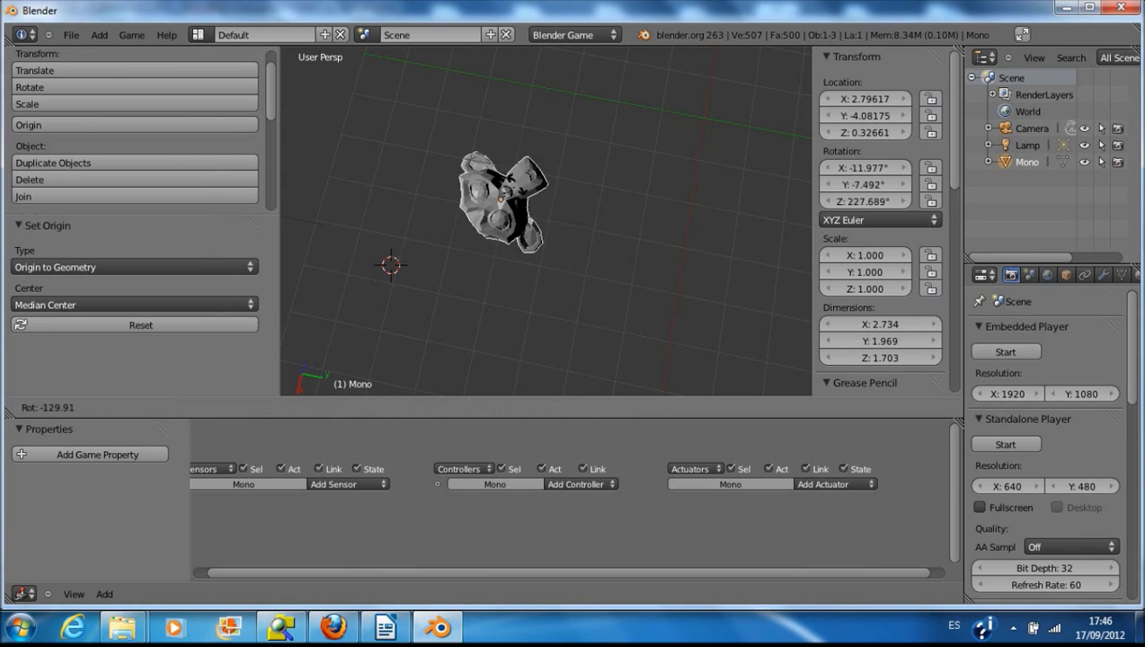
key(Escape)
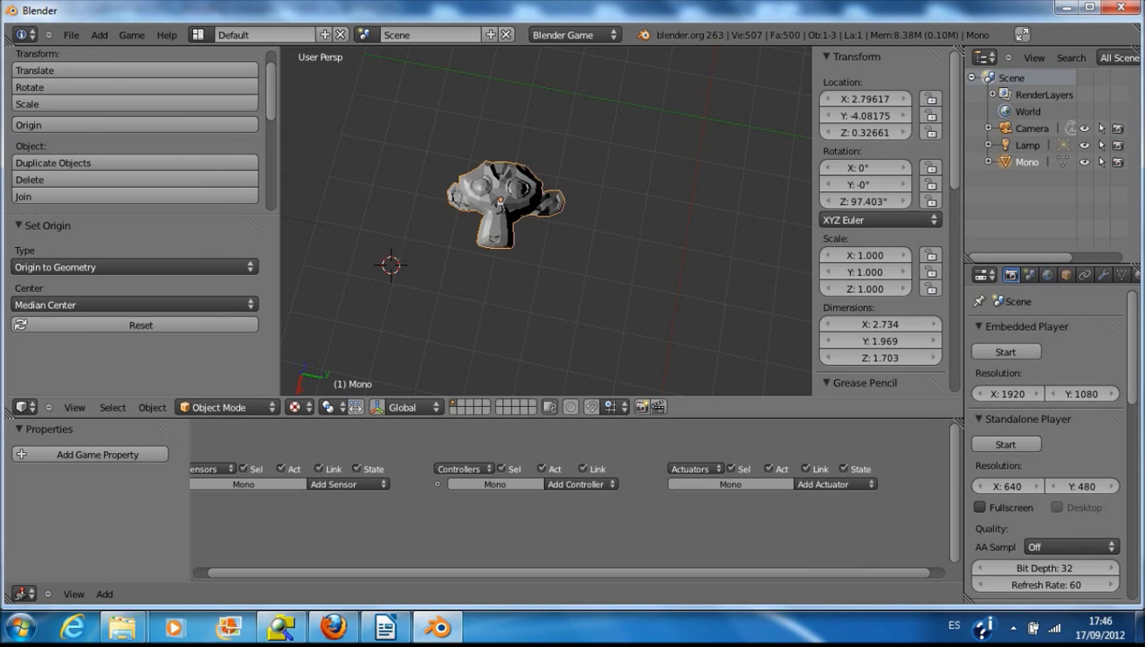
Step: Apply smooth shading to the monkey
scroll(135, 135, down, 4)
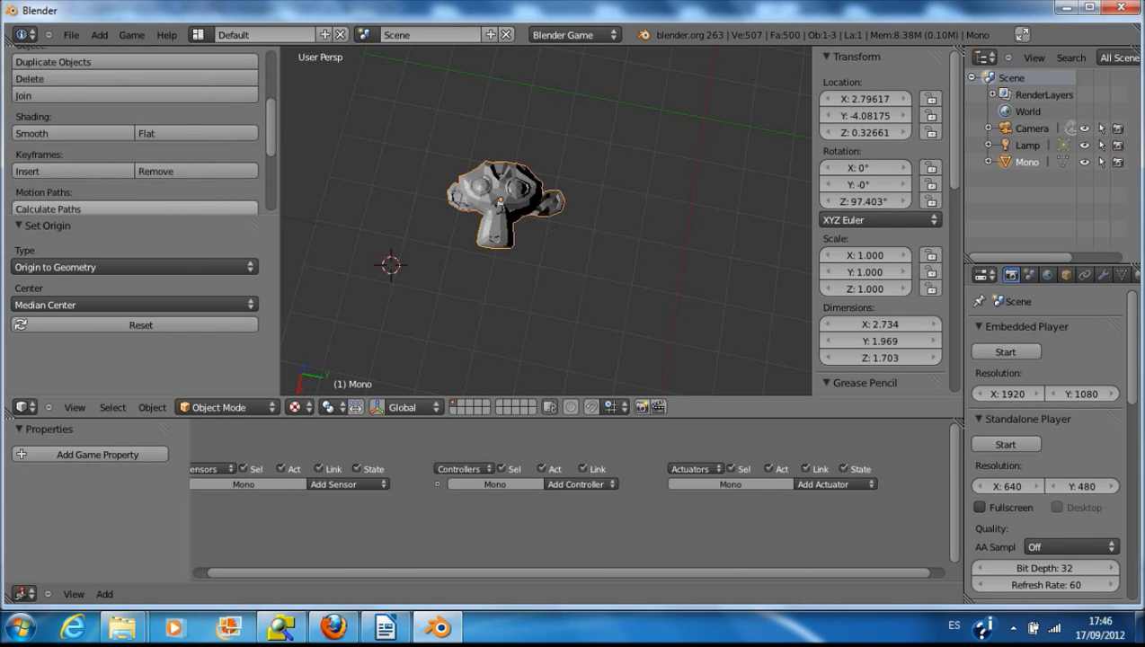
scroll(135, 135, up, 3)
scroll(134, 125, up, 2)
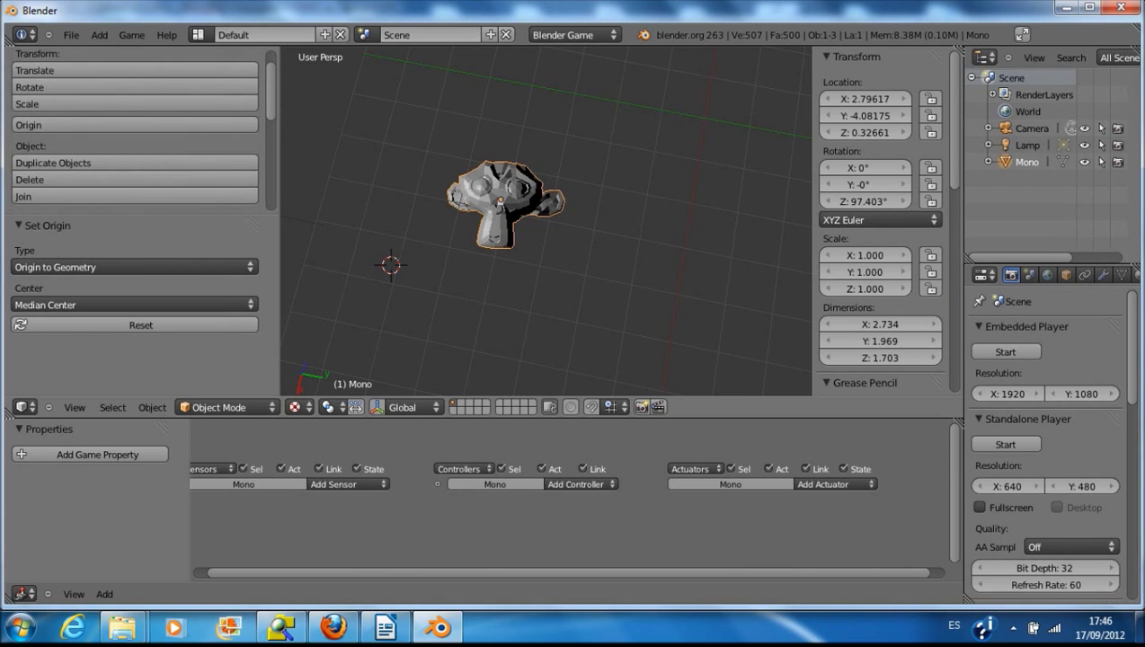
scroll(135, 126, down, 2)
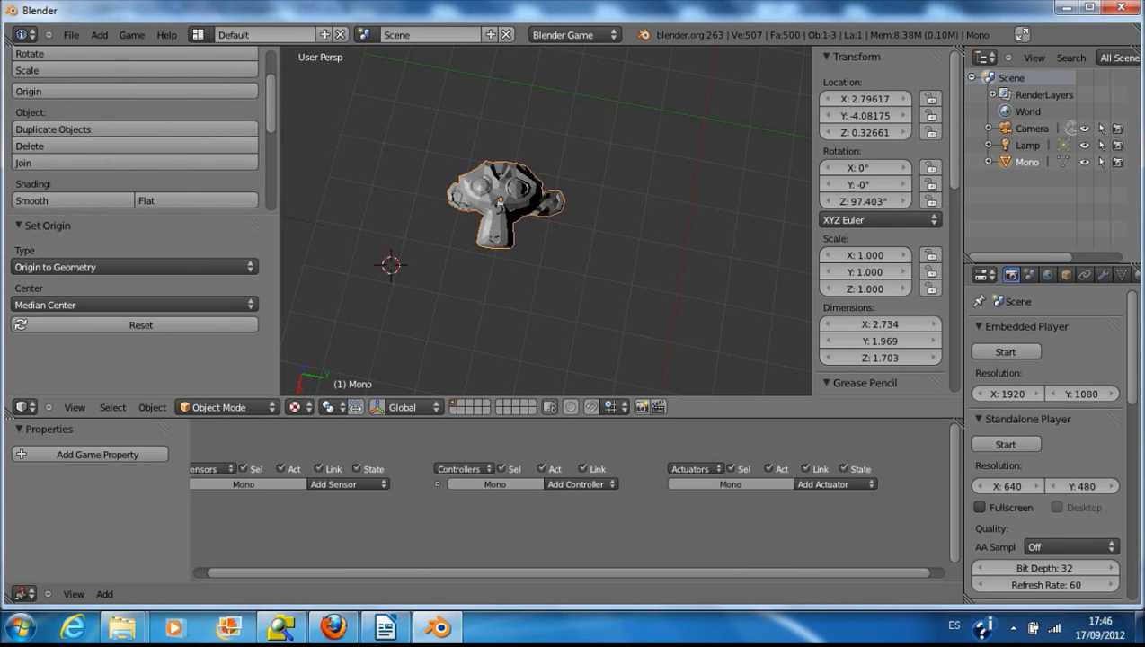
scroll(547, 221, up, 3)
middle_drag(547, 221, 559, 241)
scroll(559, 241, up, 4)
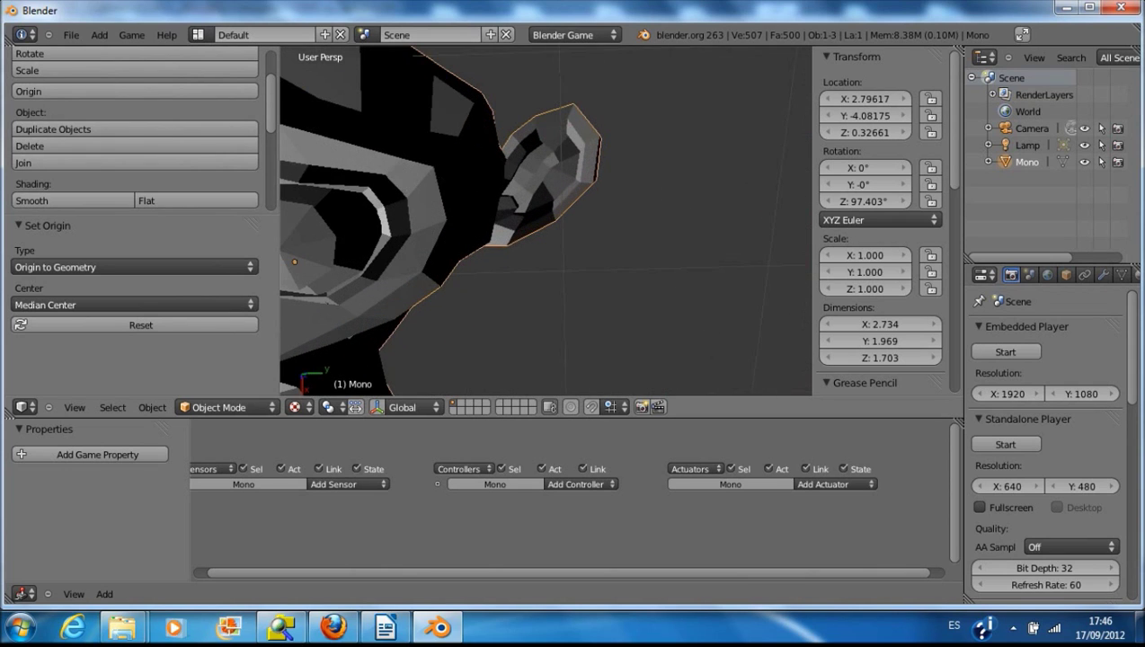
scroll(559, 241, down, 5)
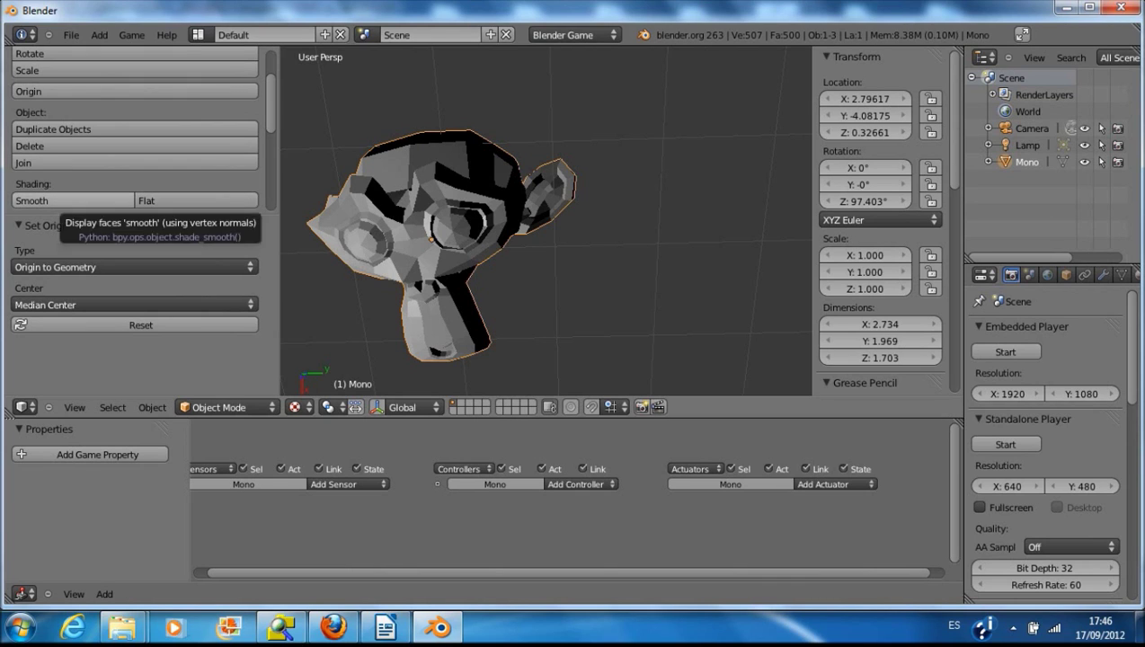
click(63, 200)
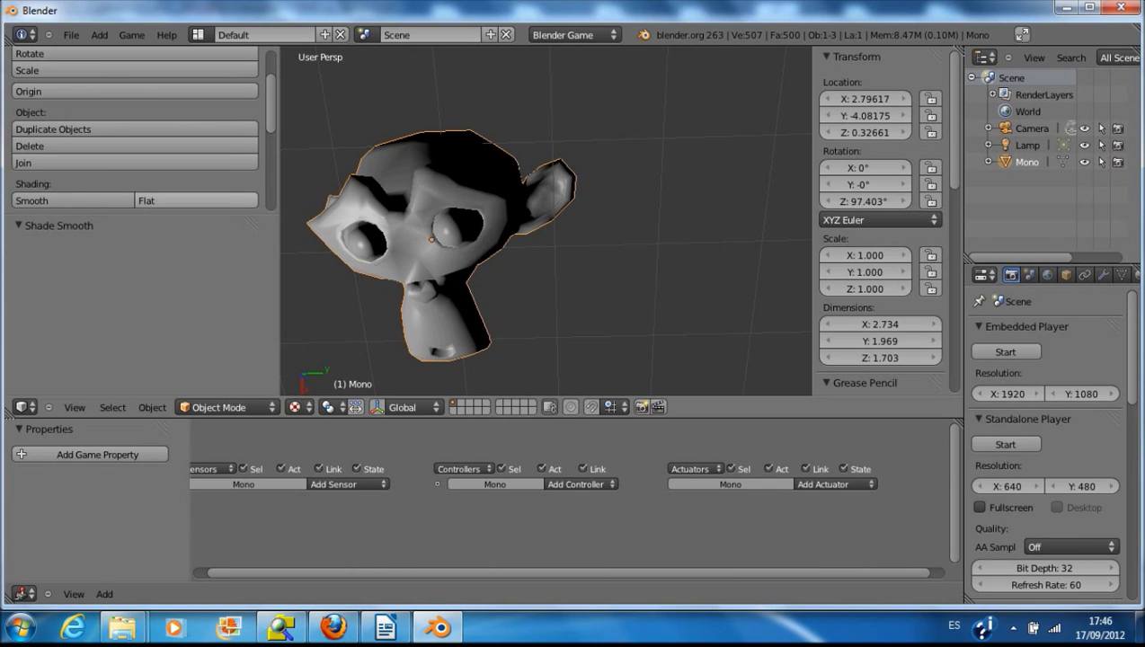
Step: Compare flat shading on the monkey's face up close and restore the monkey's smooth shading
click(180, 201)
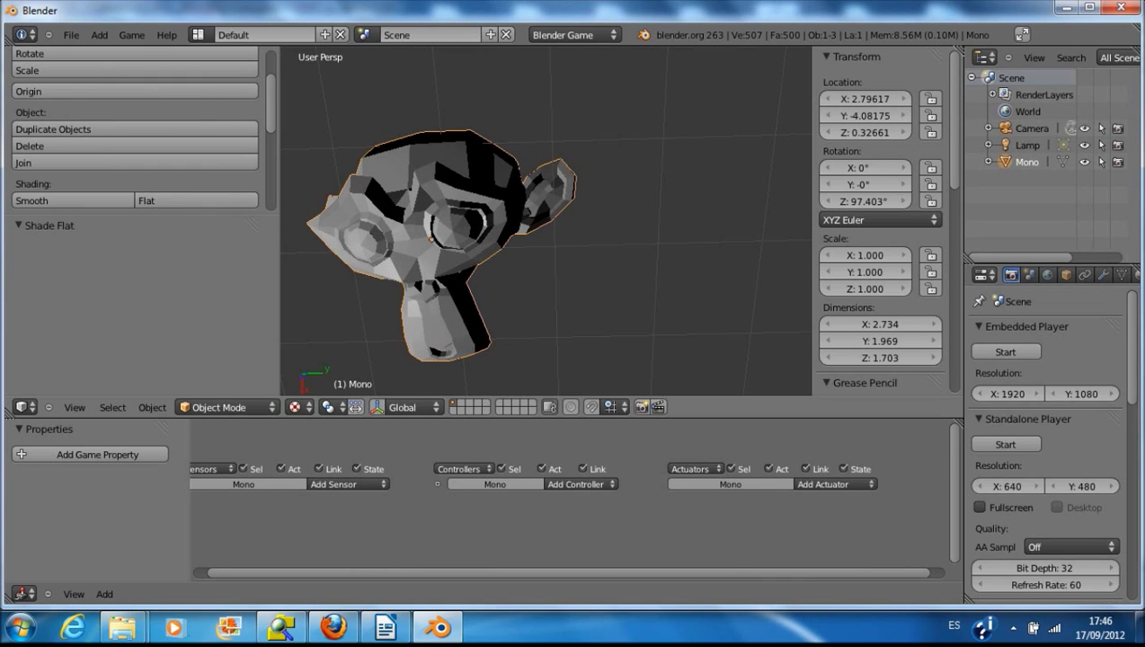
scroll(545, 220, up, 3)
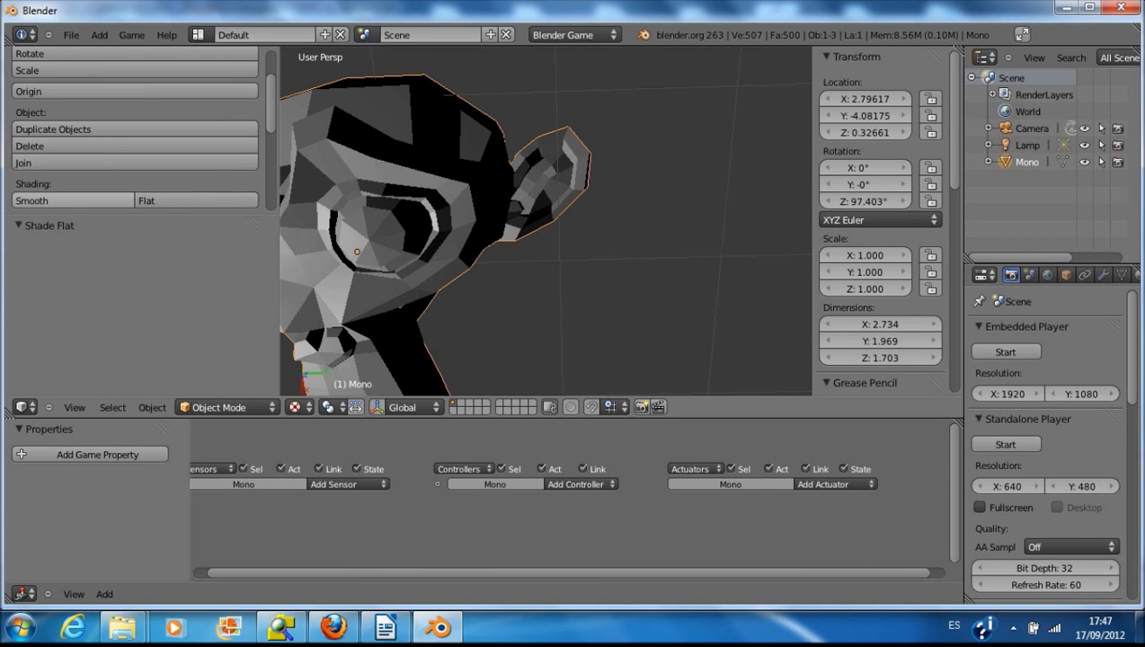
click(72, 201)
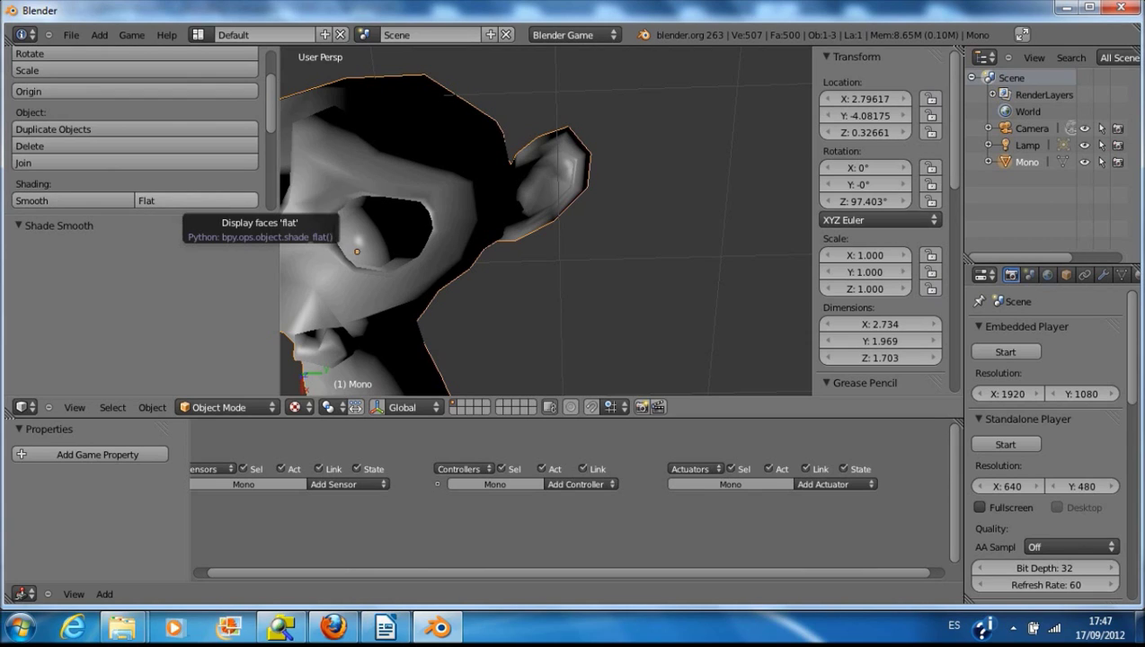
Step: Look through the remaining object tools, from Keyframes and Motion Paths to Repeat and Grease Pencil
scroll(196, 200, down, 2)
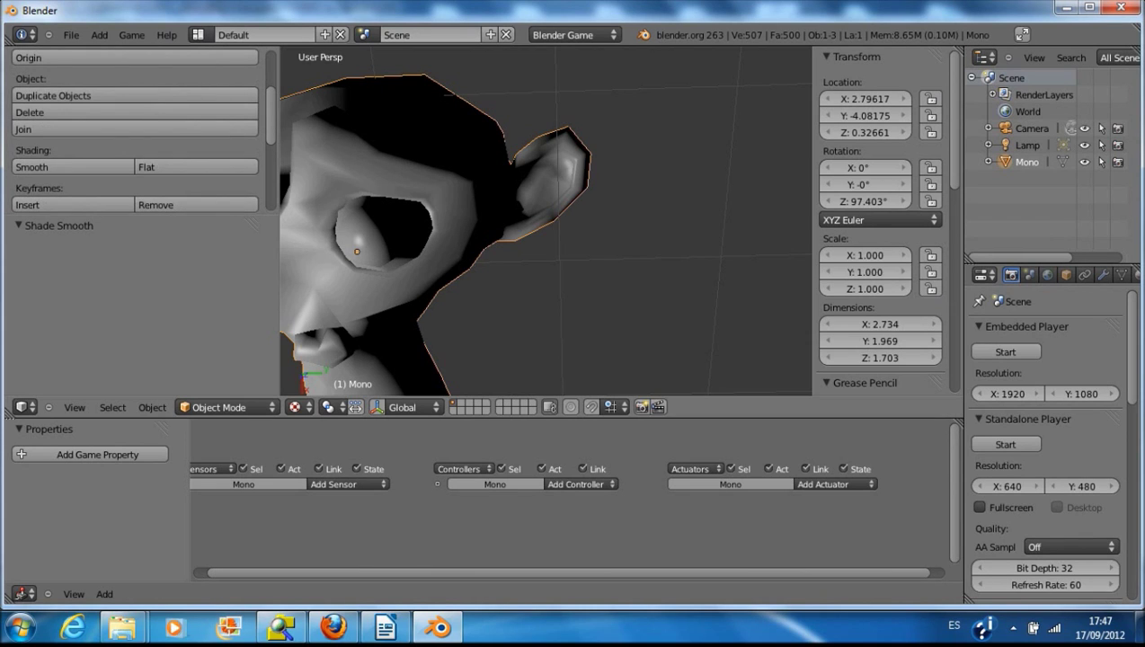
scroll(135, 144, down, 1)
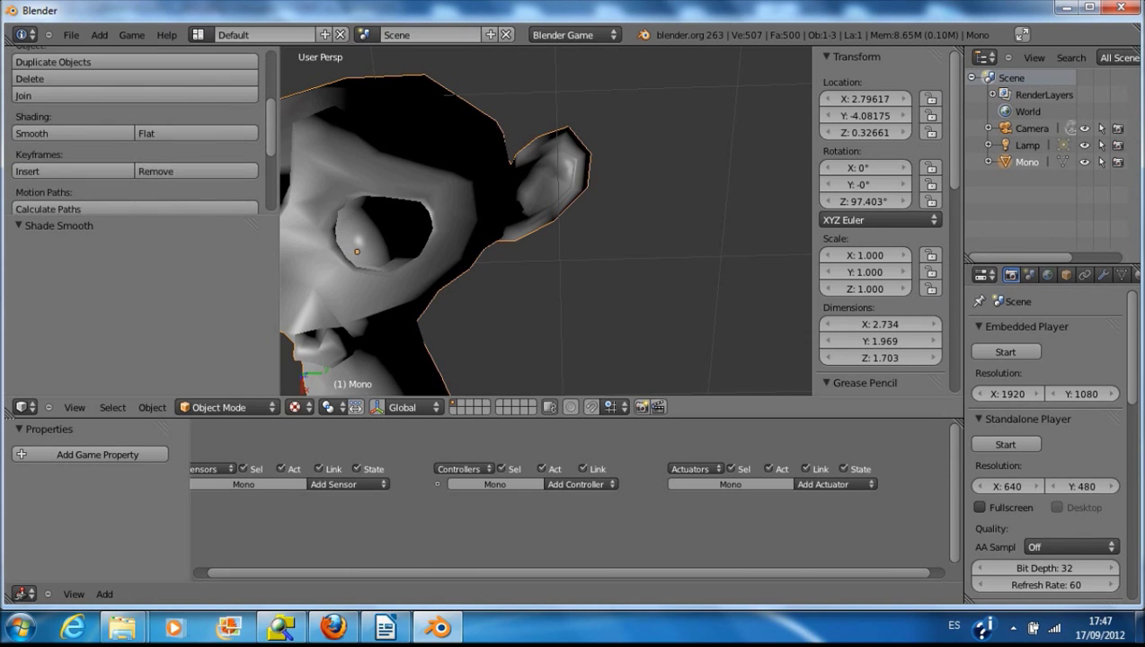
scroll(135, 144, down, 2)
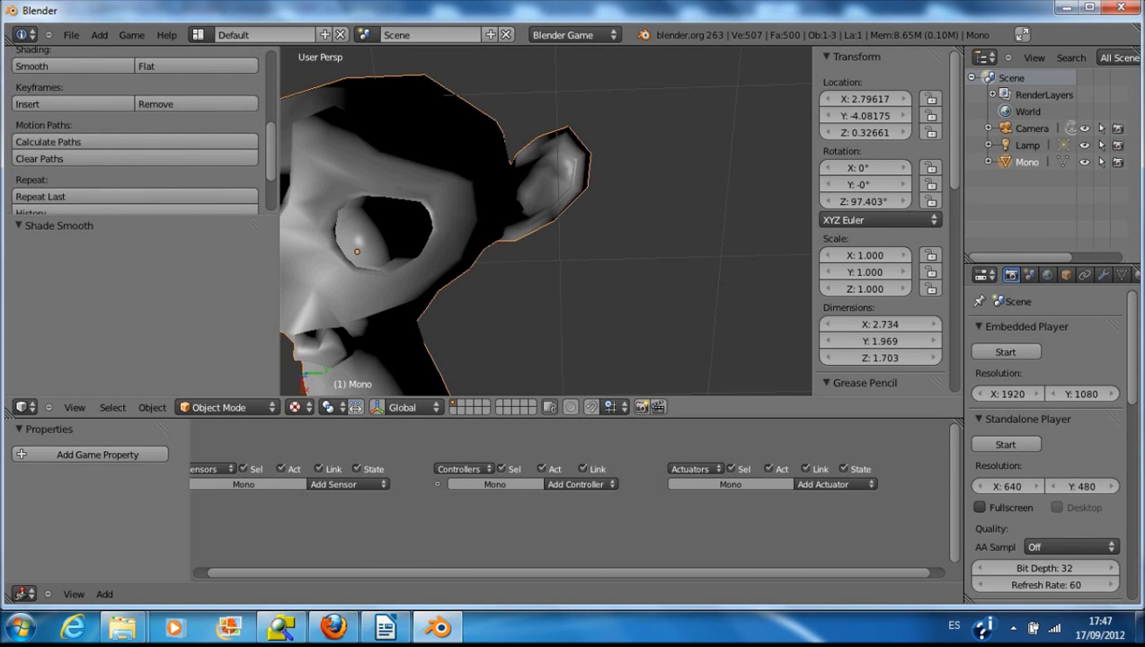
scroll(135, 144, down, 1)
scroll(135, 144, down, 2)
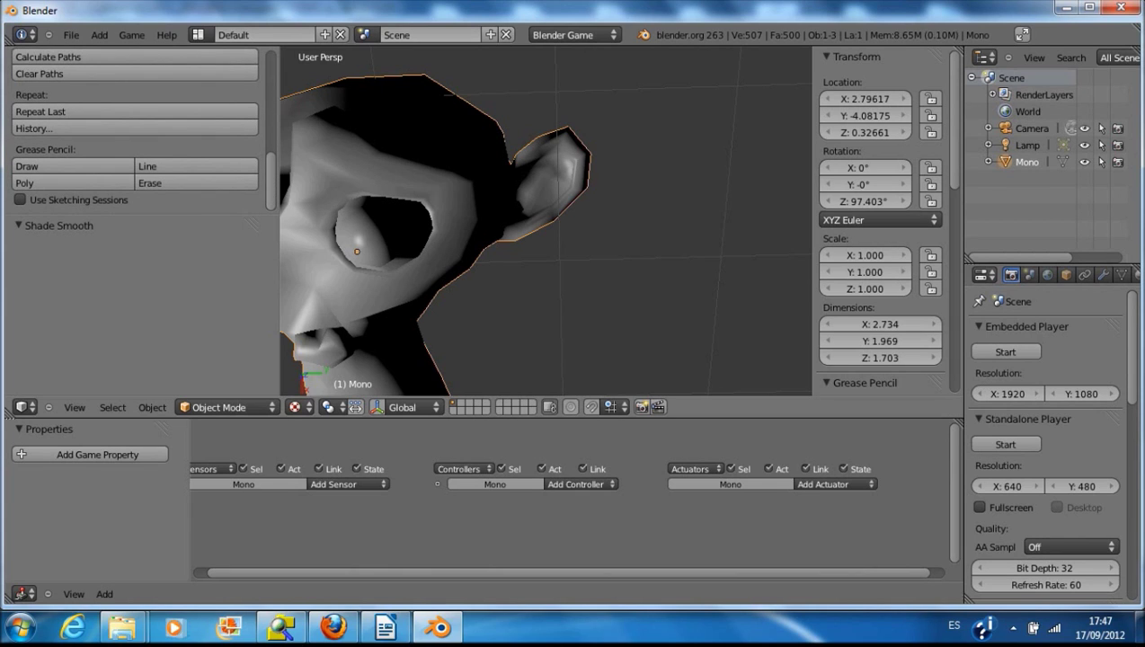